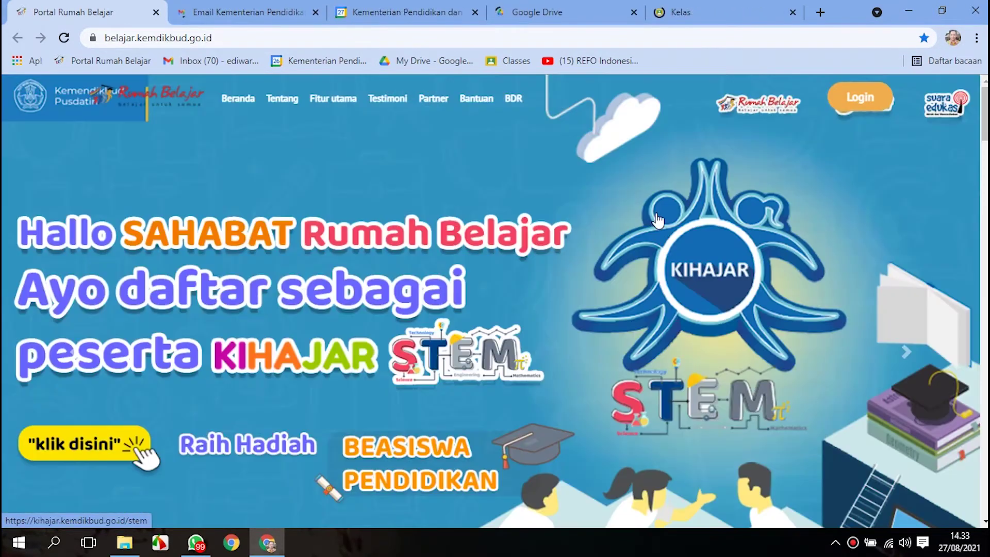
Switch to Google Classroom and start a new assignment (Tugas) in the PKWU X IPA-2 class.
{"action": "left_click", "coordinate": [692, 12]}
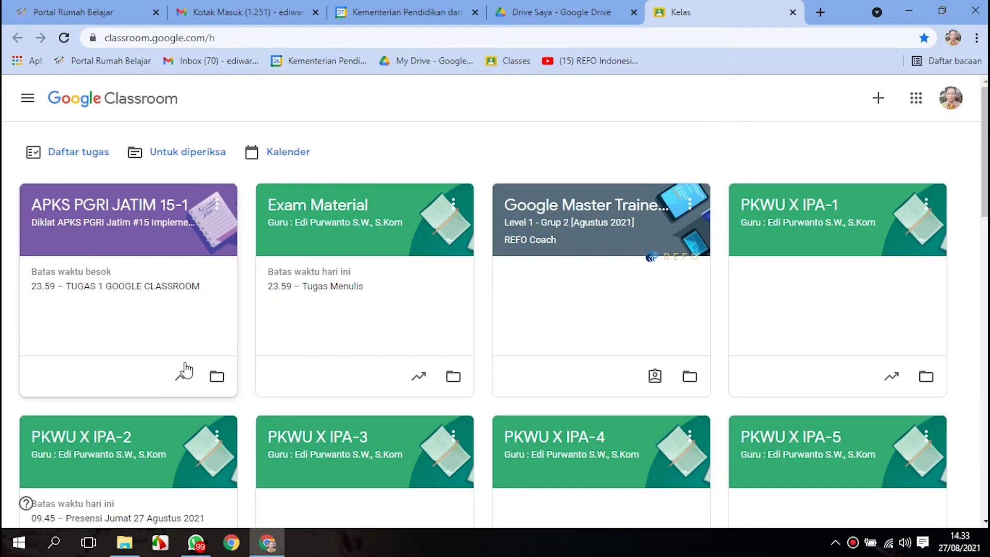
{"action": "left_click", "coordinate": [108, 443]}
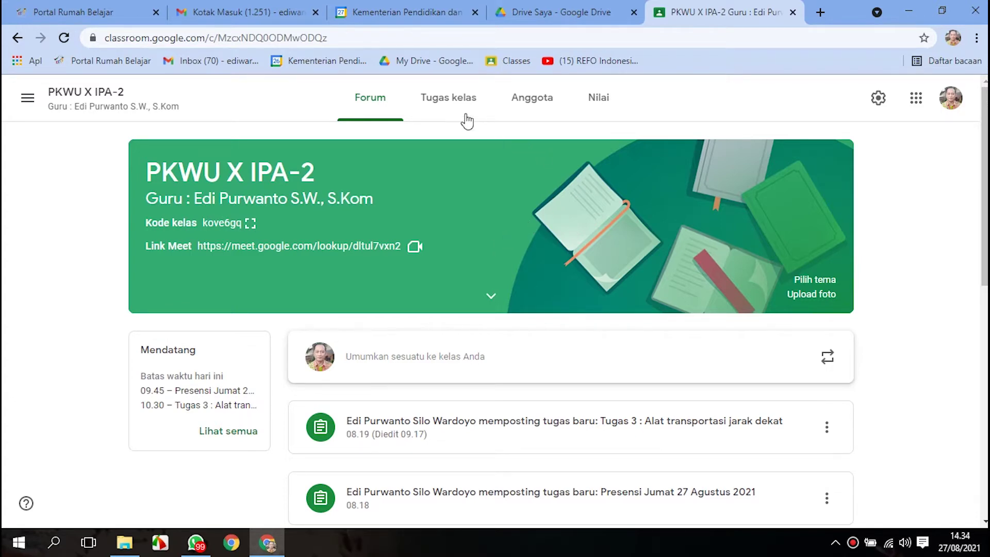
{"action": "left_click", "coordinate": [443, 105]}
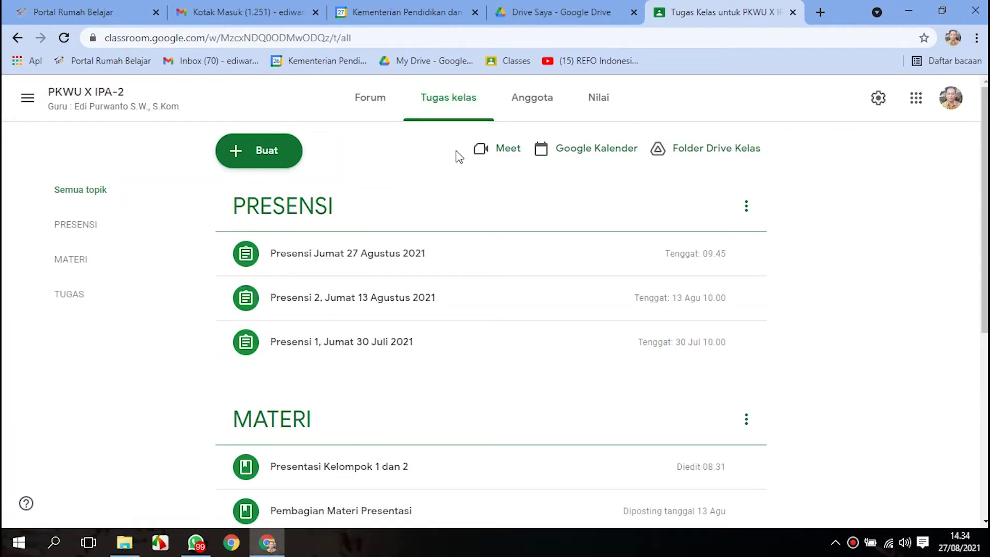
{"action": "left_click", "coordinate": [260, 156]}
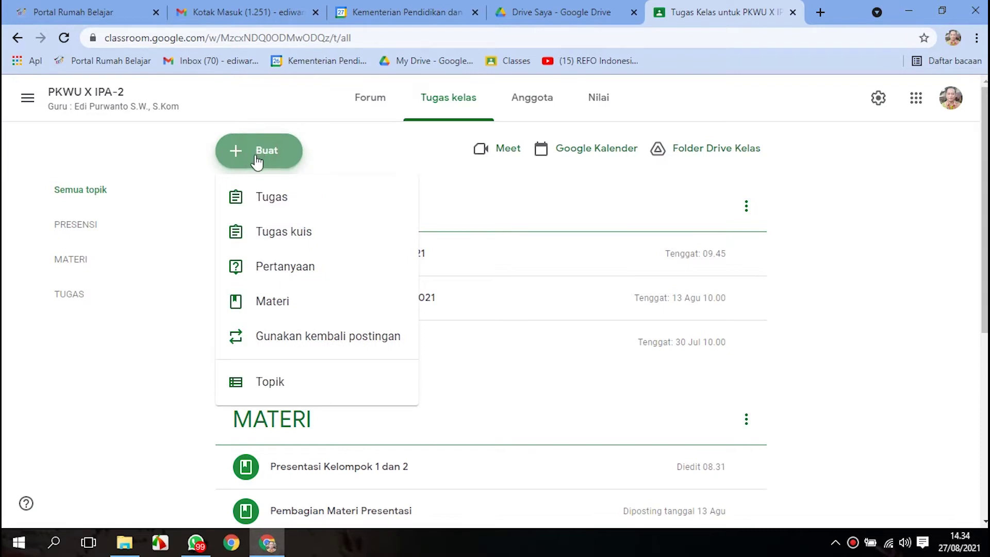
{"action": "left_click", "coordinate": [274, 204]}
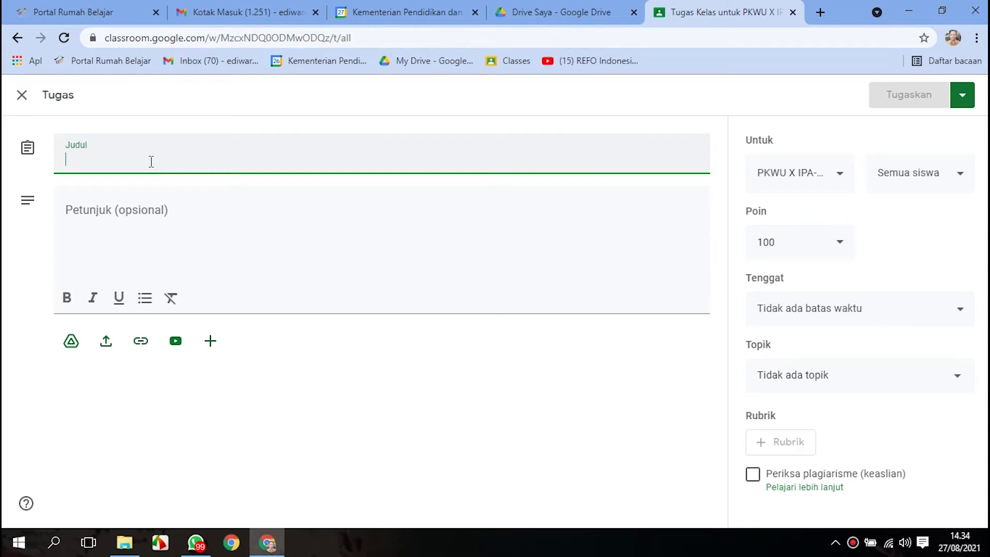
Title the assignment "Lembar Kerja 1 : Transportasi Jarak Dekat".
{"action": "type", "text": "Lemb"}
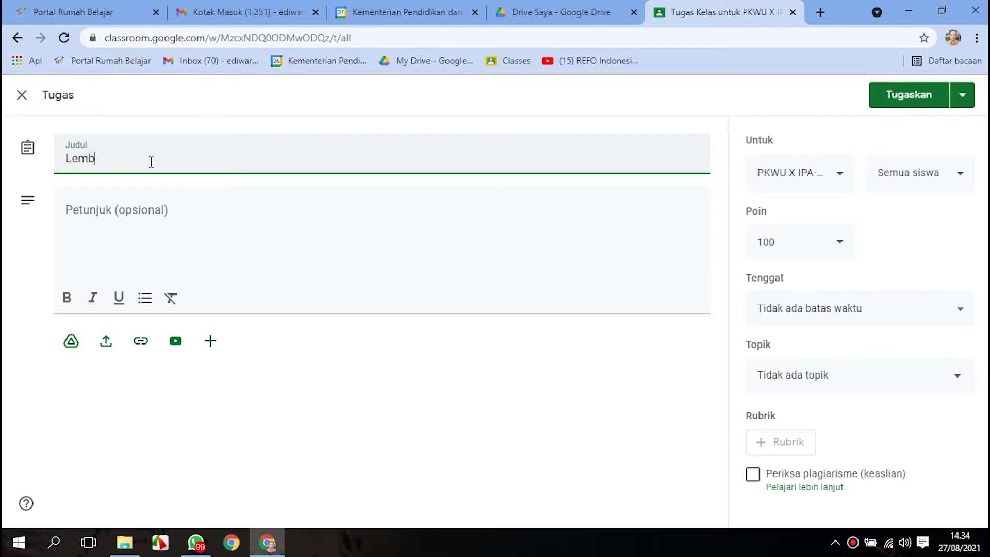
{"action": "type", "text": "ar Kerja 1 : "}
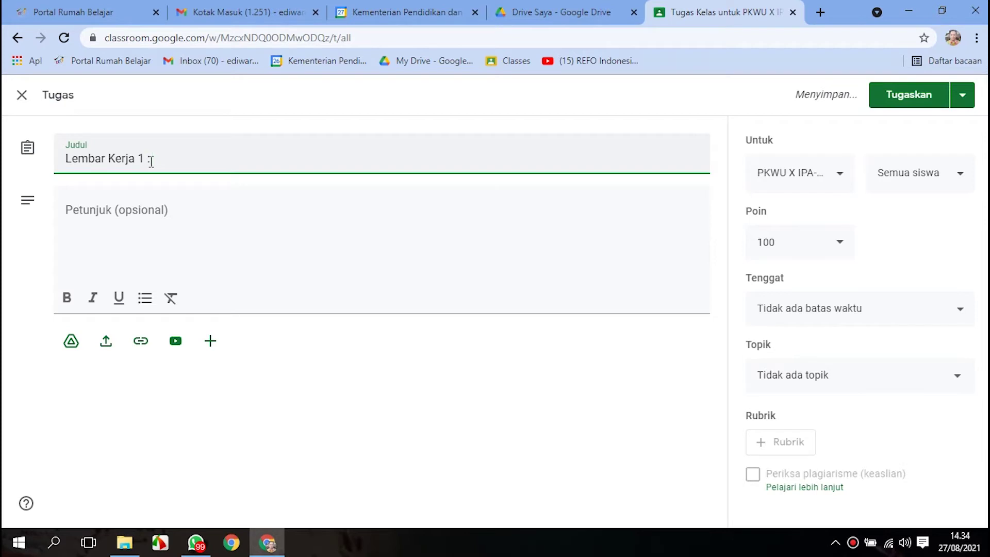
{"action": "type", "text": "Transportasi Jarak Dekat"}
{"action": "left_click", "coordinate": [151, 160]}
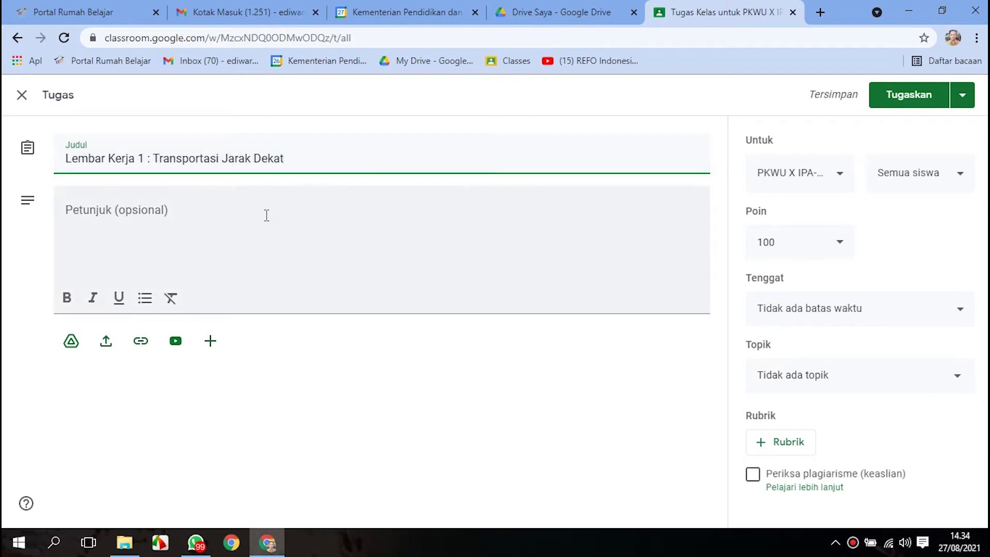
Enter the assignment instructions "Silakan mengerjakan tugas lembar kerja 1 yang ada di link berikut :".
{"action": "left_click", "coordinate": [186, 211]}
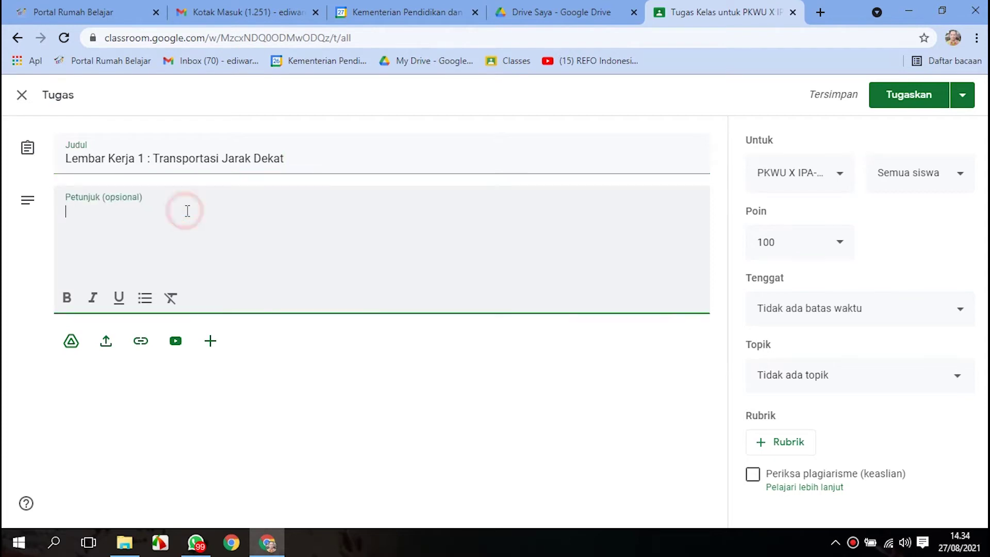
{"action": "type", "text": "Silakan"}
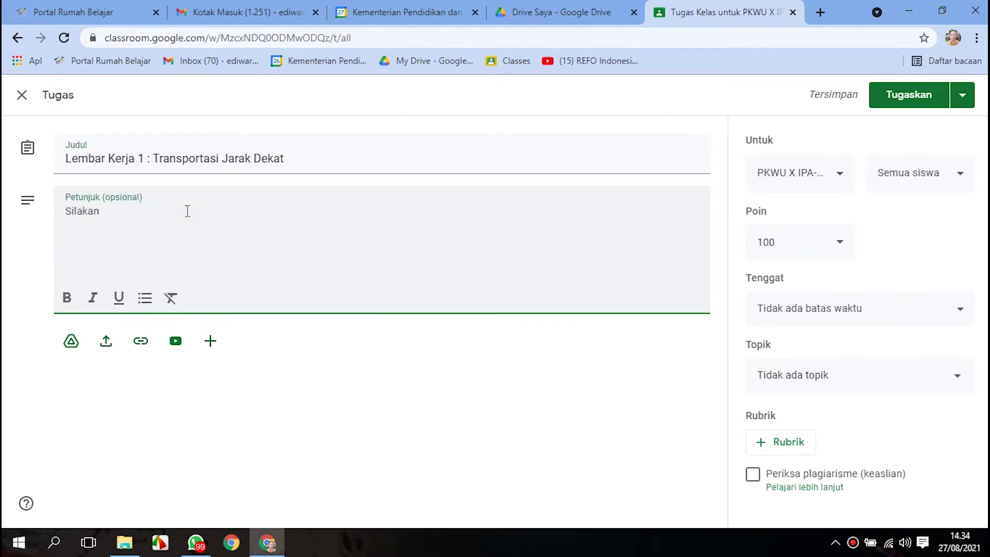
{"action": "type", "text": " mengerjakan tu"}
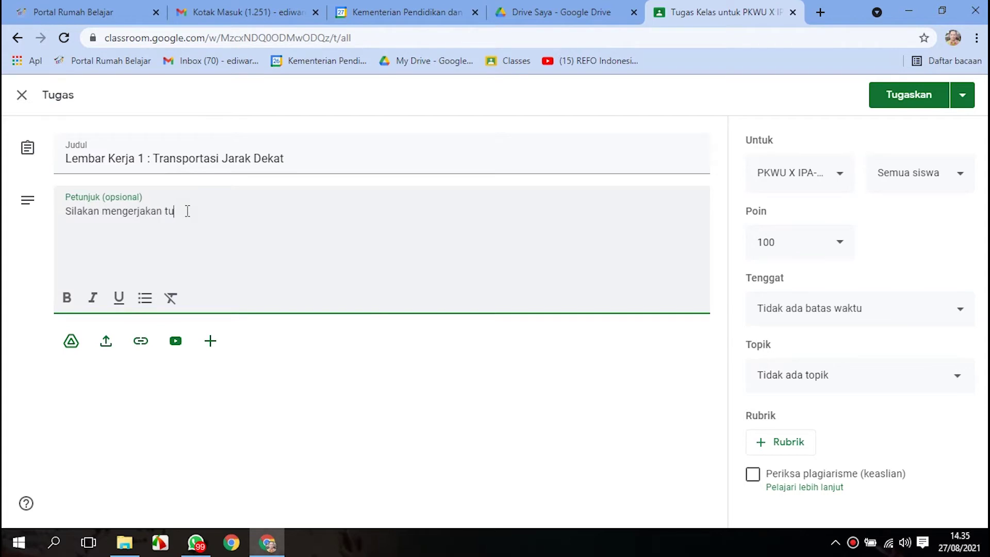
{"action": "type", "text": "gas lembar kerja 1 yang "}
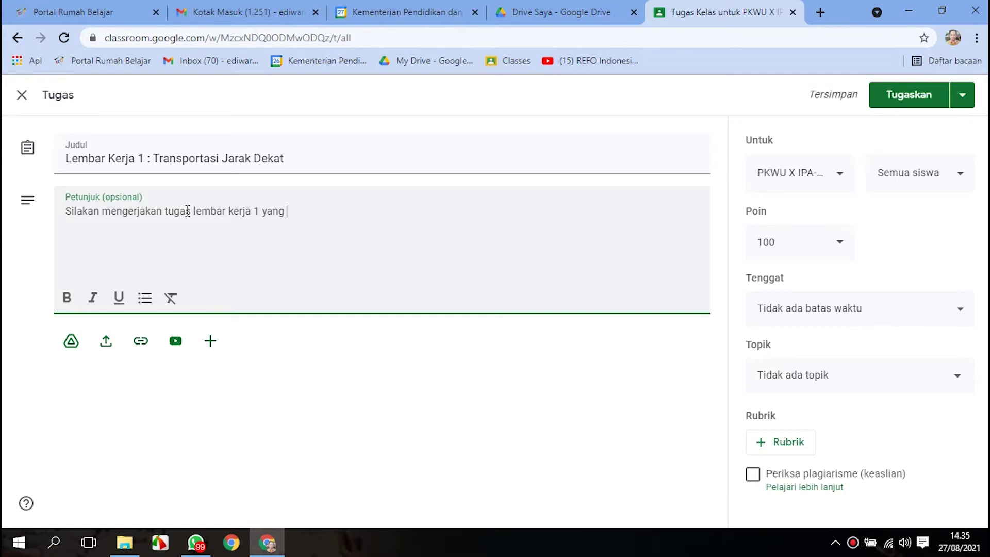
{"action": "type", "text": "ada di link"}
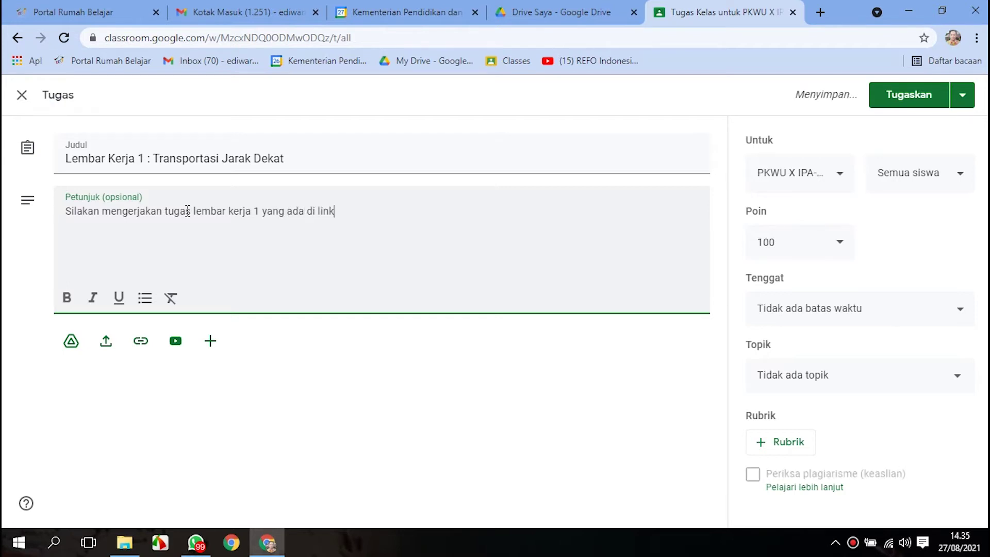
{"action": "type", "text": " berikut :"}
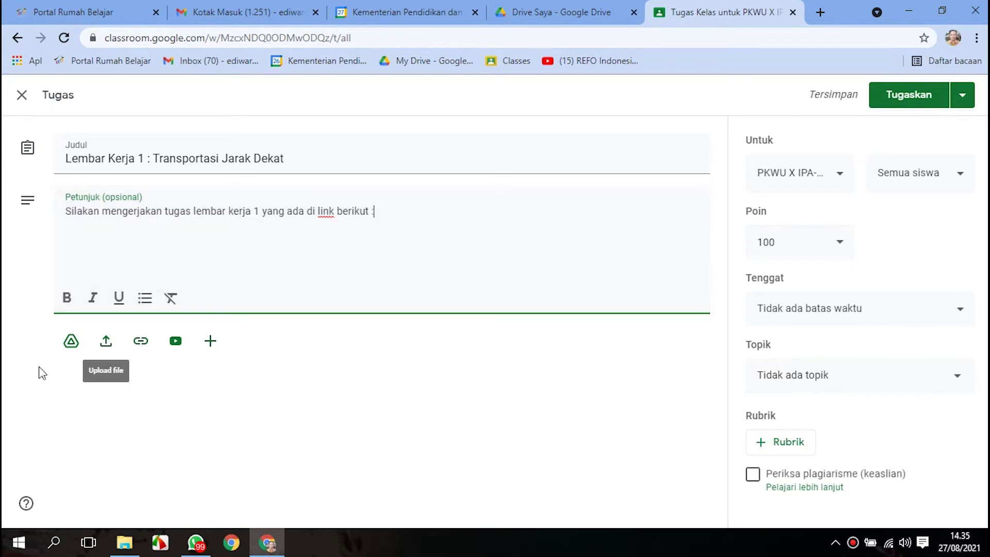
Create a new spreadsheet attachment for the assignment and name it "Lembar Kerja 1 Transportasi Jarak dekat".
{"action": "left_click", "coordinate": [211, 343]}
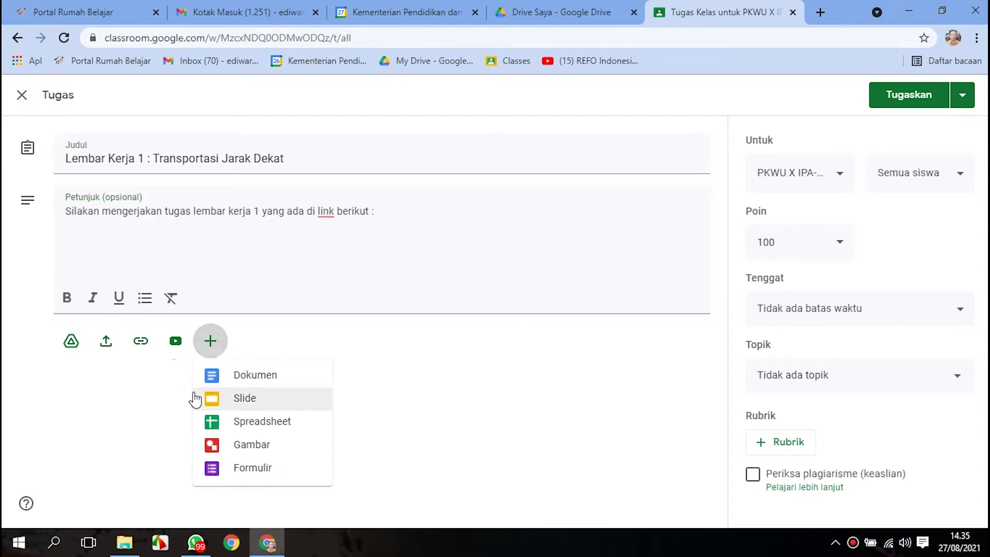
{"action": "left_click", "coordinate": [260, 423]}
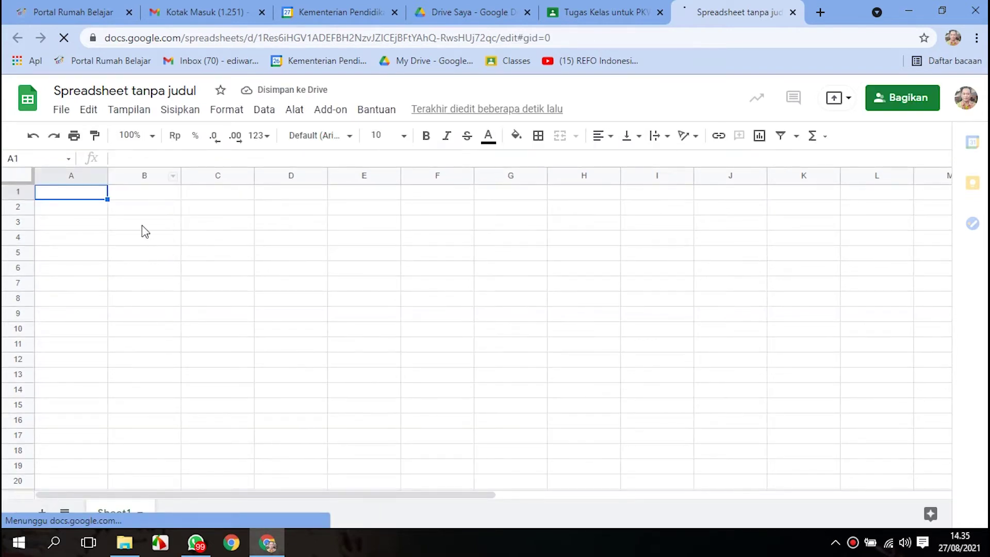
{"action": "left_click", "coordinate": [177, 90]}
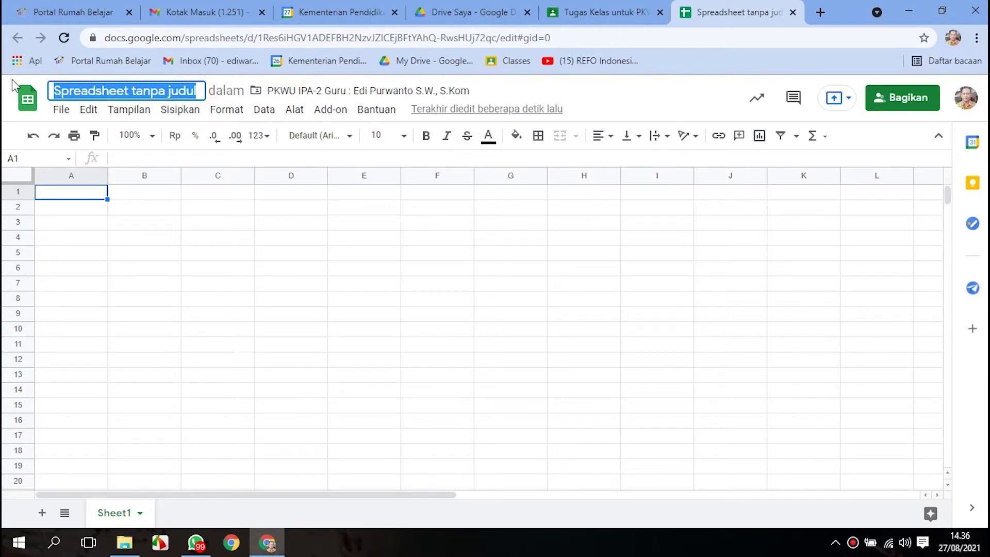
{"action": "type", "text": "Lembar Kerja 1 Transportasi Jarak dekat"}
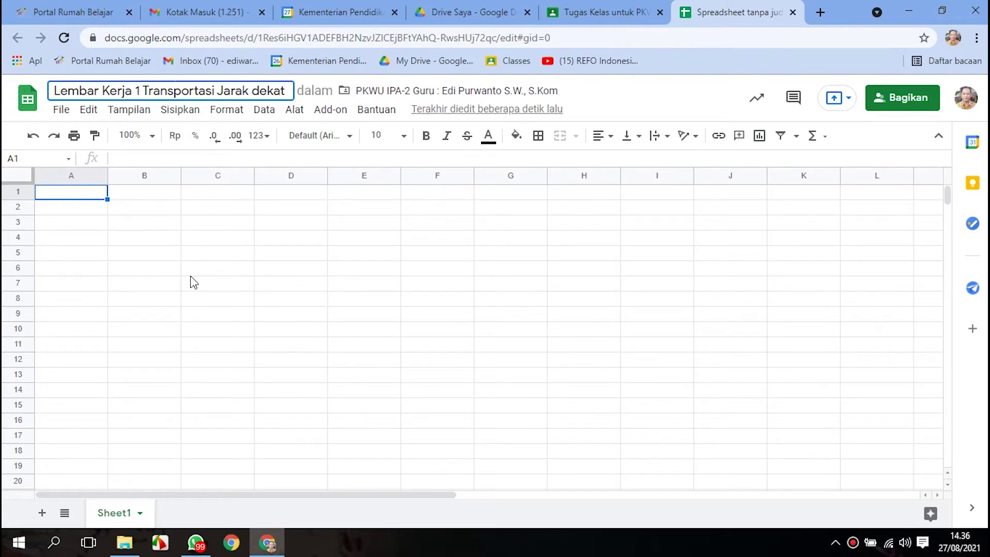
{"action": "left_click", "coordinate": [191, 275]}
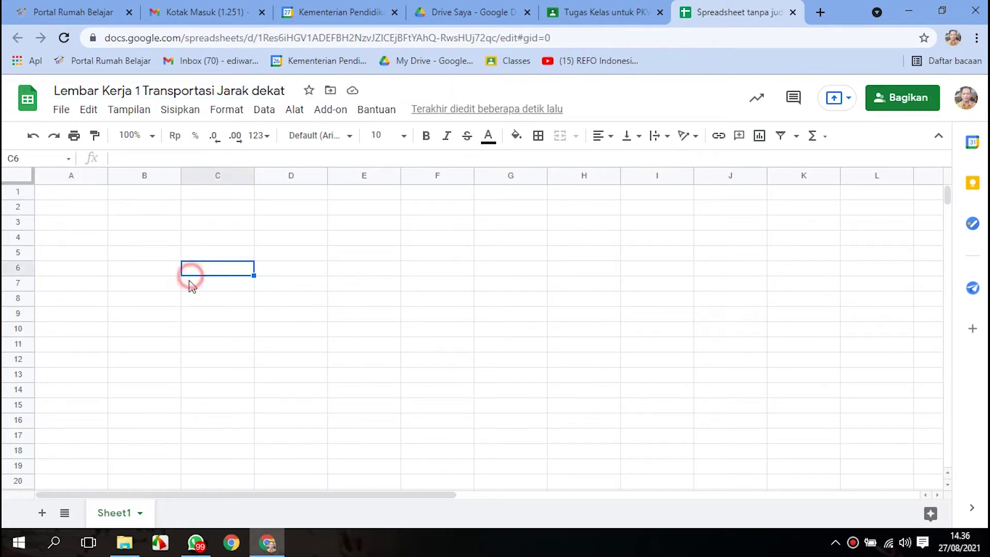
Enter the worksheet headings "Lembar Kerja 1" in A1 and "TRANSPORTASI JARAK DEKAT" in A2.
{"action": "left_click", "coordinate": [61, 193]}
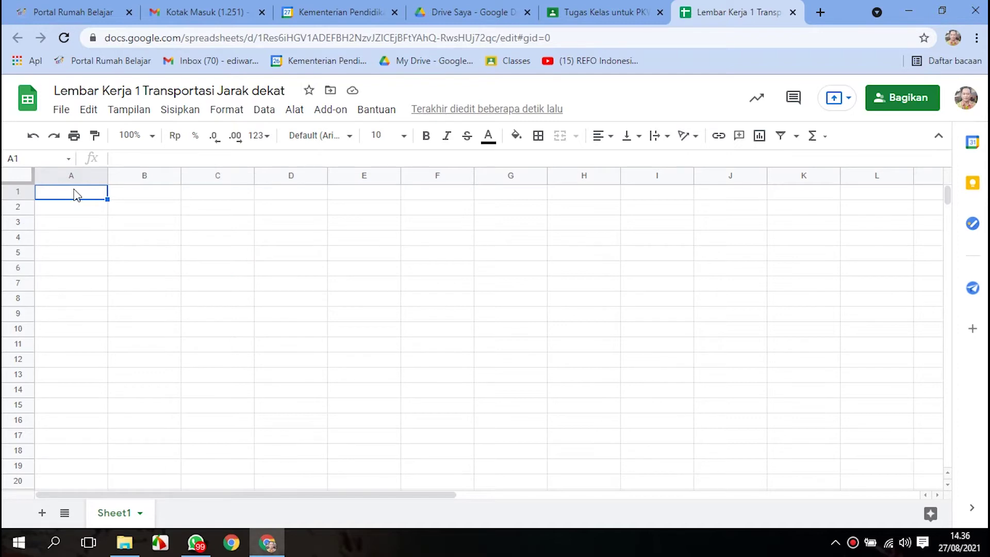
{"action": "type", "text": "L"}
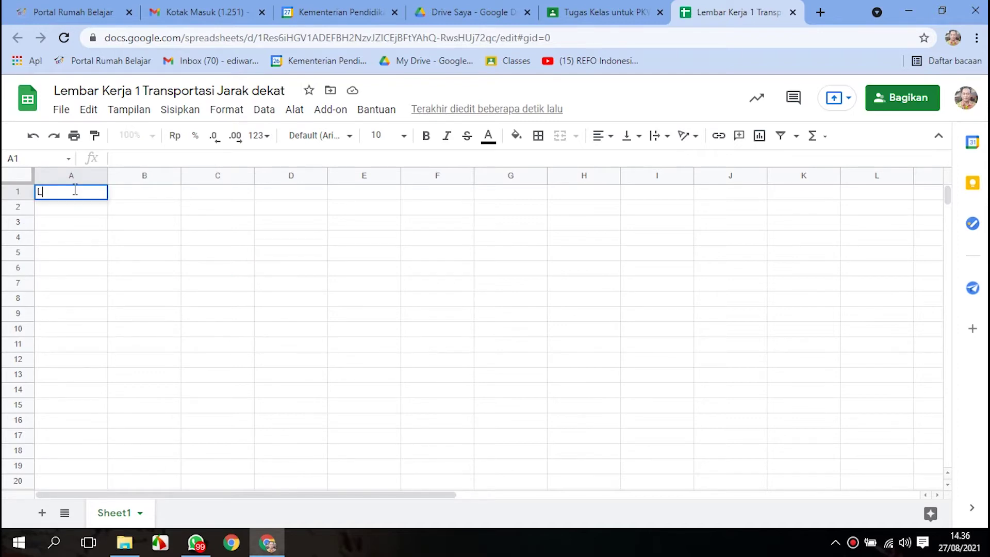
{"action": "type", "text": "embar Kerja 1"}
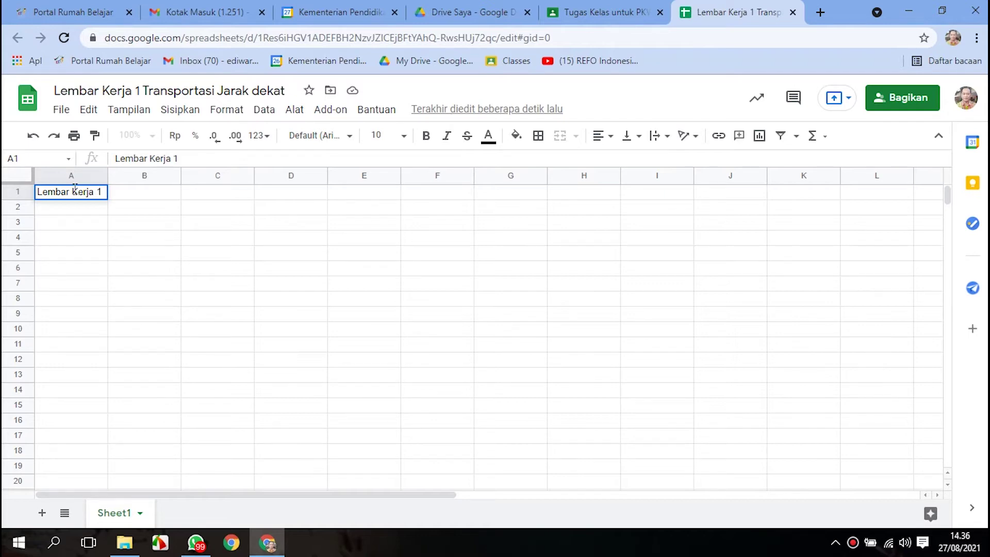
{"action": "key", "text": "Return"}
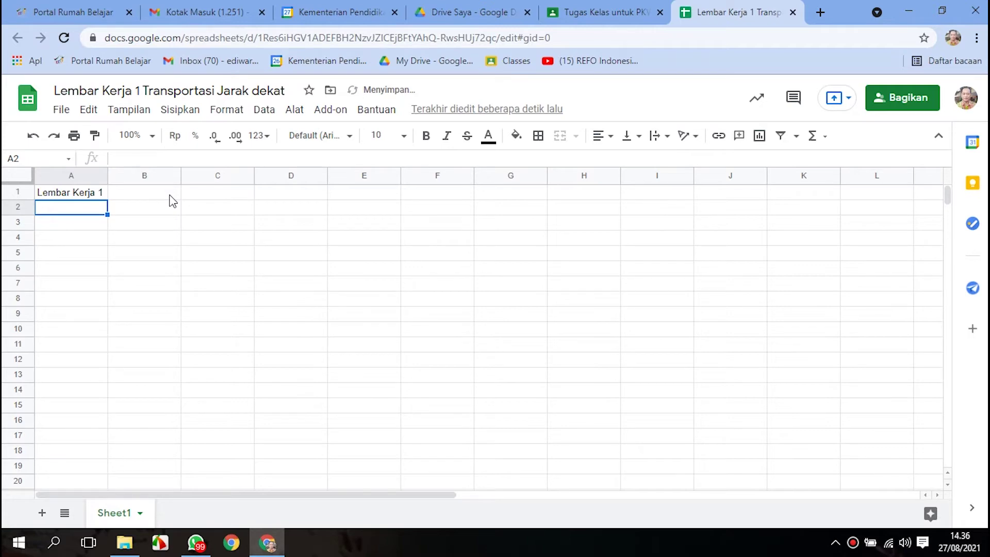
{"action": "type", "text": "T"}
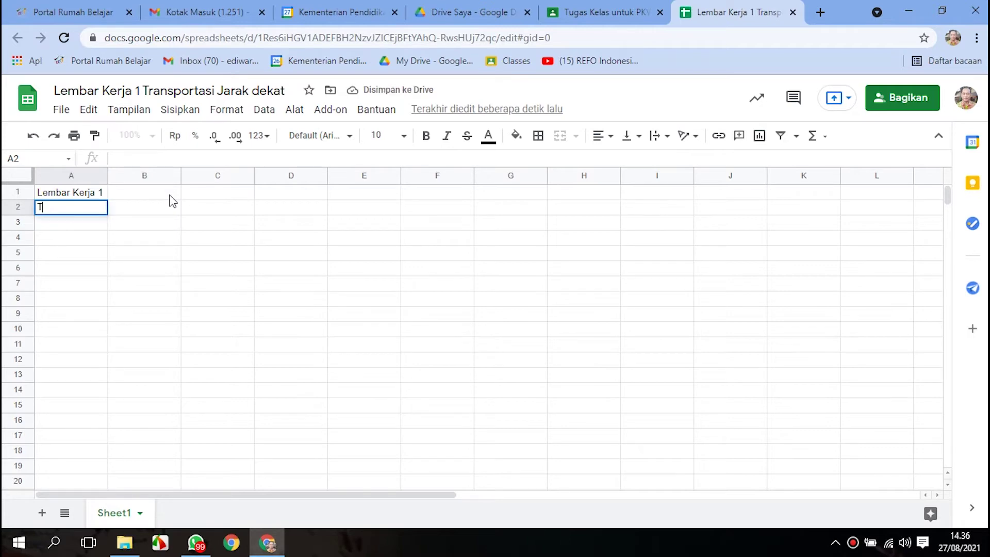
{"action": "type", "text": "RANSPORTASI JARAK DEKAT"}
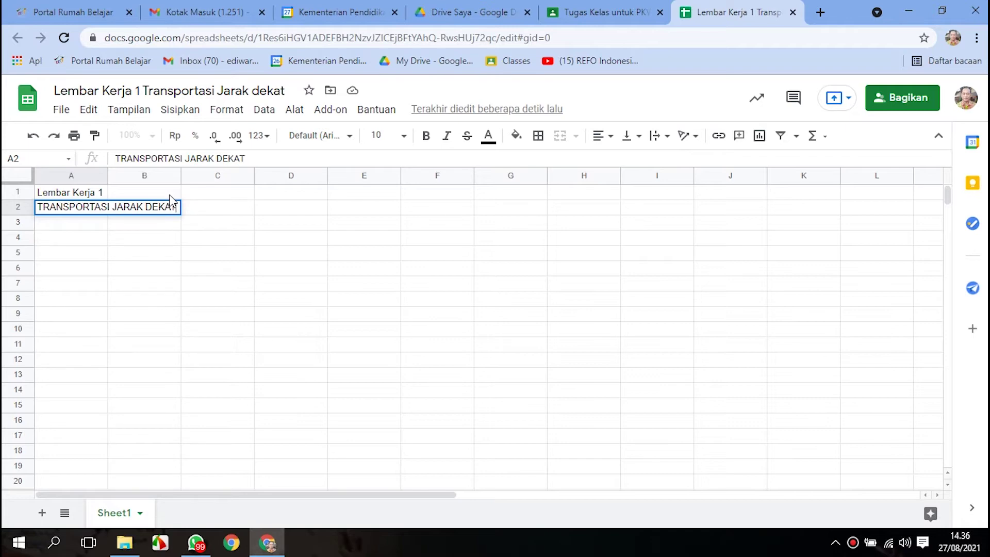
{"action": "key", "text": "Return"}
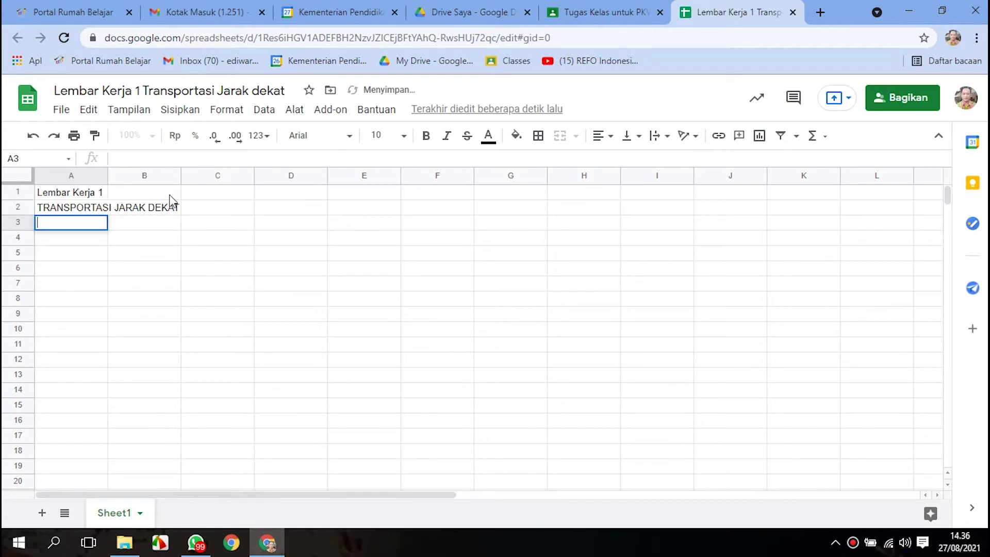
Add the student identity labels "Nama" in A4 and "No Absen" in A5.
{"action": "left_click", "coordinate": [52, 238]}
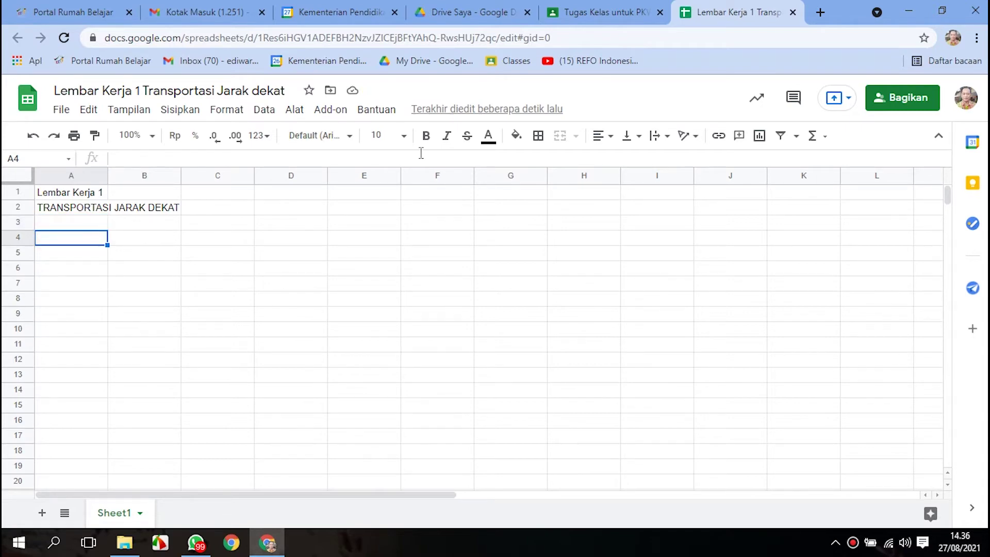
{"action": "type", "text": "Nama"}
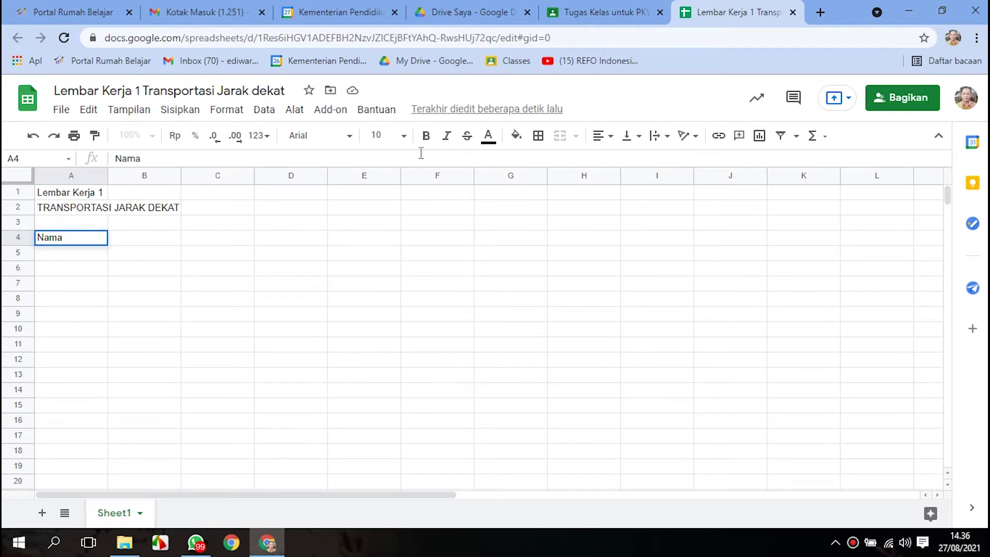
{"action": "key", "text": "Return"}
{"action": "type", "text": "No Absen"}
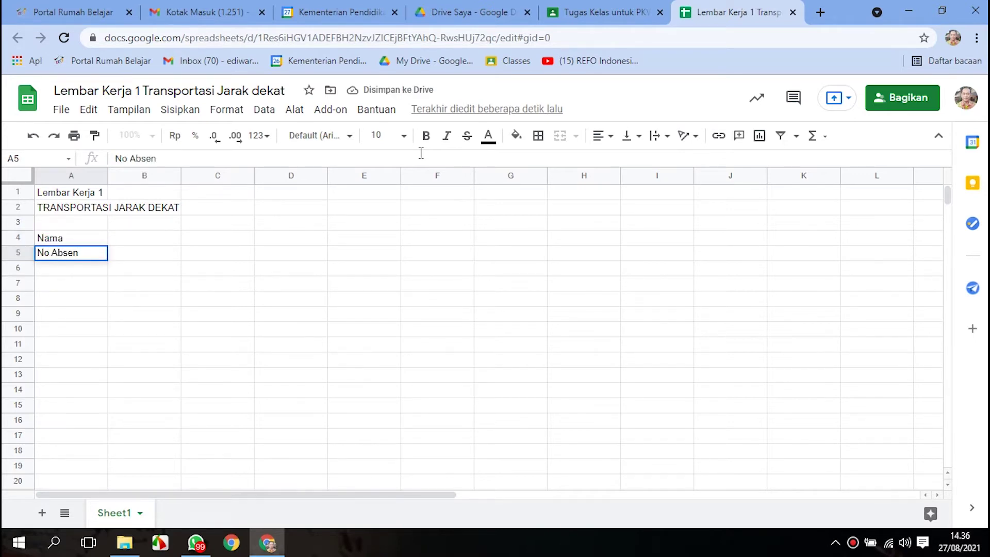
{"action": "key", "text": "Return"}
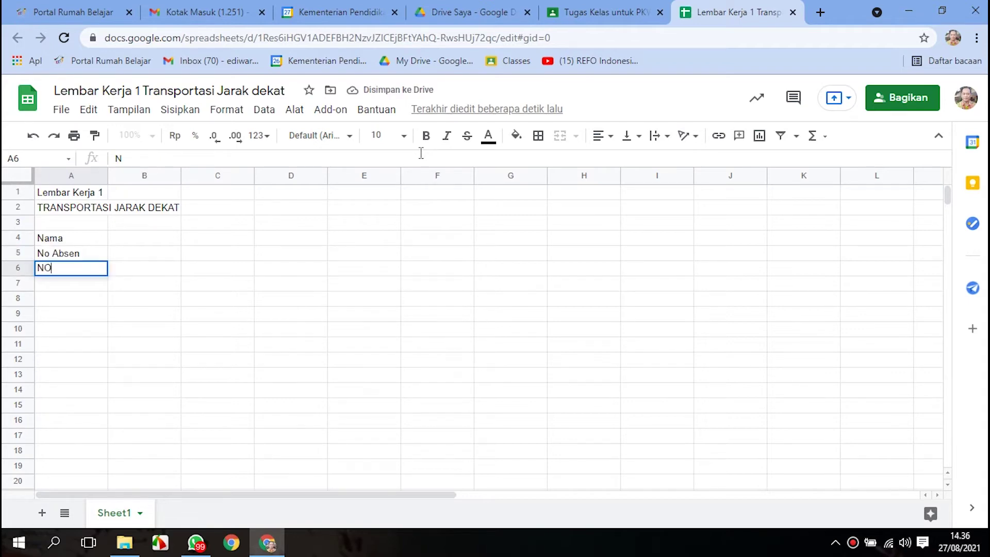
Enter the table headers NO, PRODUK, KARAKTER PRODUK, ASAL, TUJUAN and KETERANGAN across A6:F6.
{"action": "key", "text": "BackSpace"}
{"action": "key", "text": "Tab"}
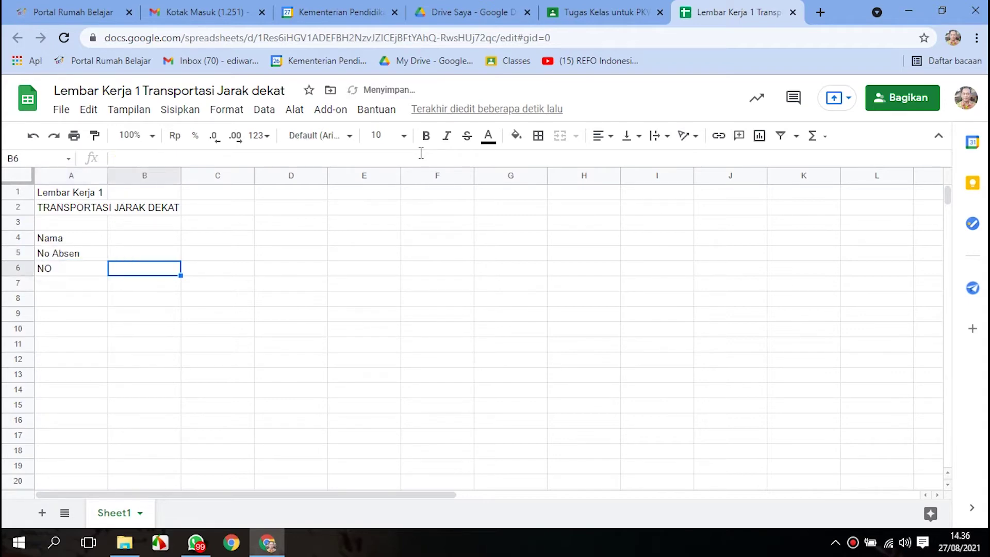
{"action": "type", "text": "PRODUK"}
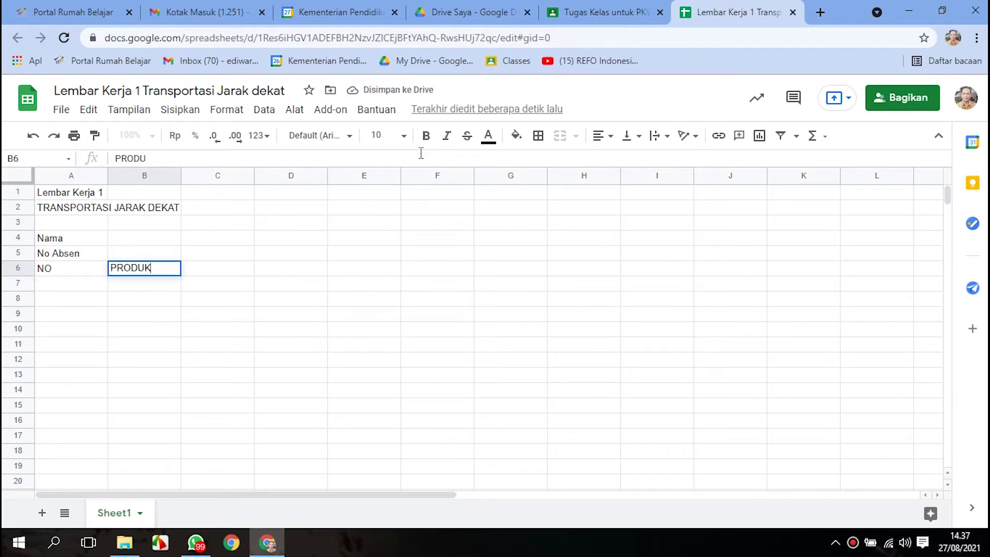
{"action": "key", "text": "Tab"}
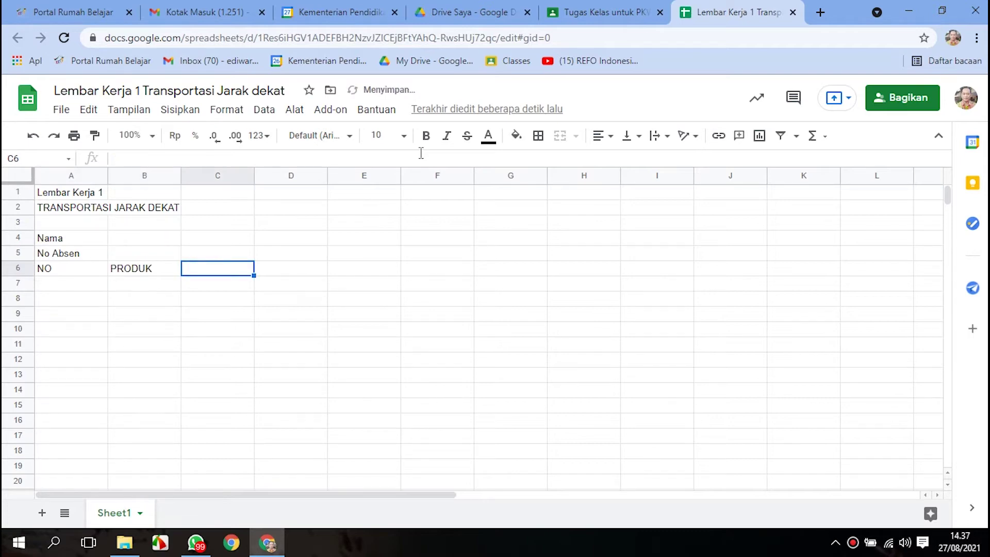
{"action": "type", "text": "KARAKTER"}
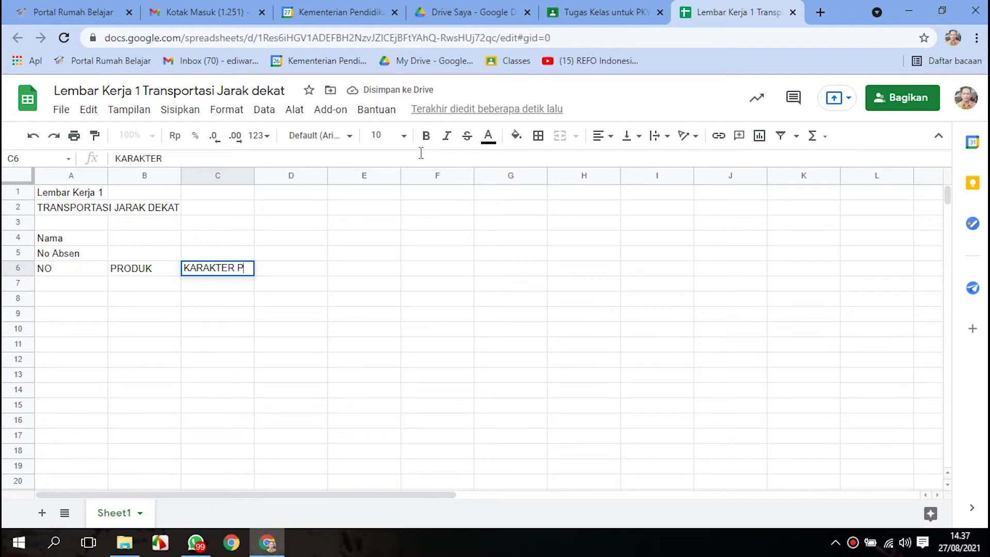
{"action": "type", "text": " PRODUK"}
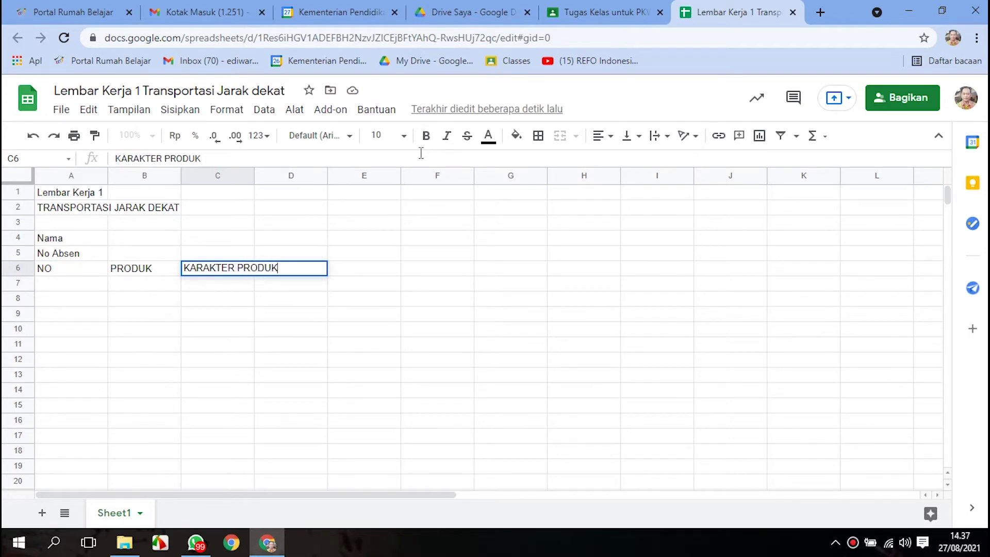
{"action": "key", "text": "Tab"}
{"action": "type", "text": "ASAL"}
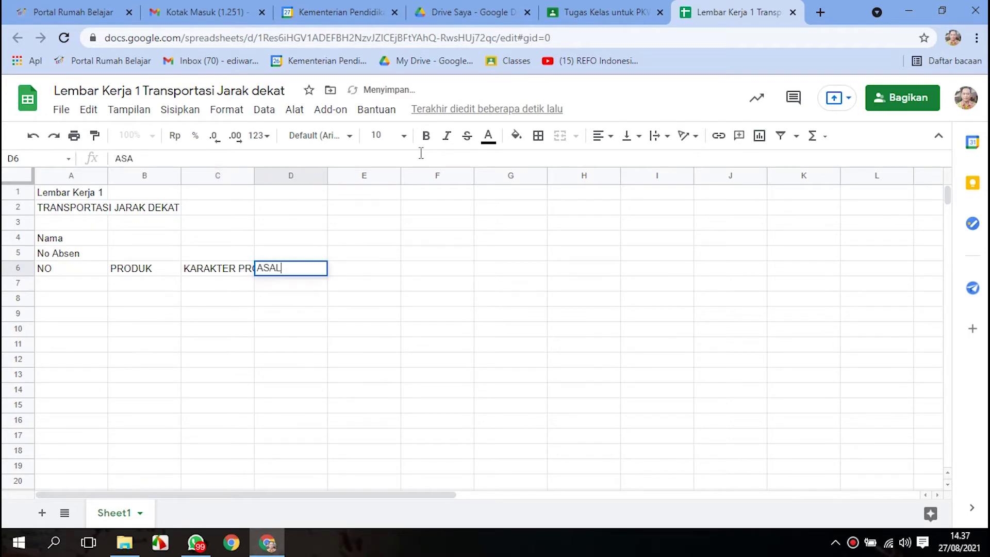
{"action": "key", "text": "Tab"}
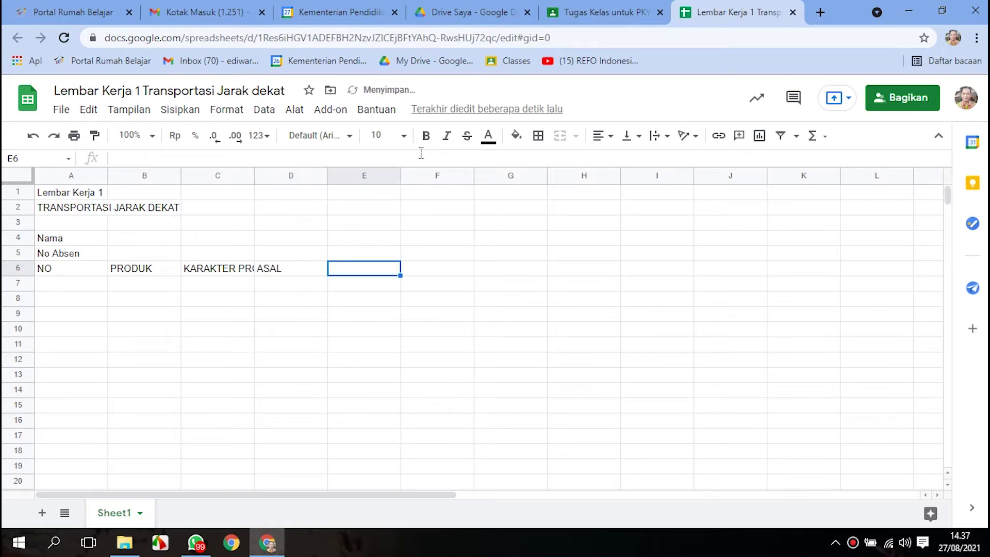
{"action": "type", "text": "TUJUAN"}
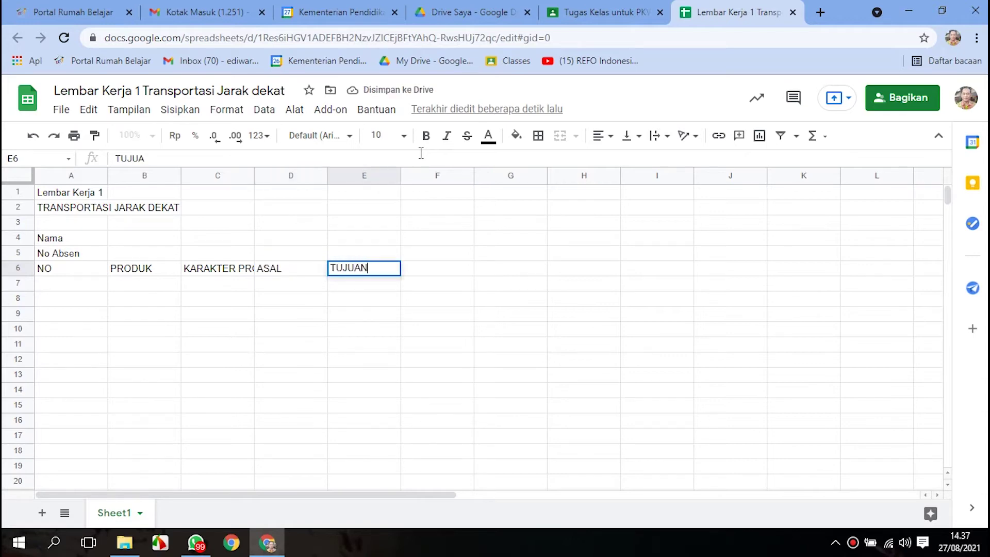
{"action": "key", "text": "Tab"}
{"action": "type", "text": "KETERANGAN"}
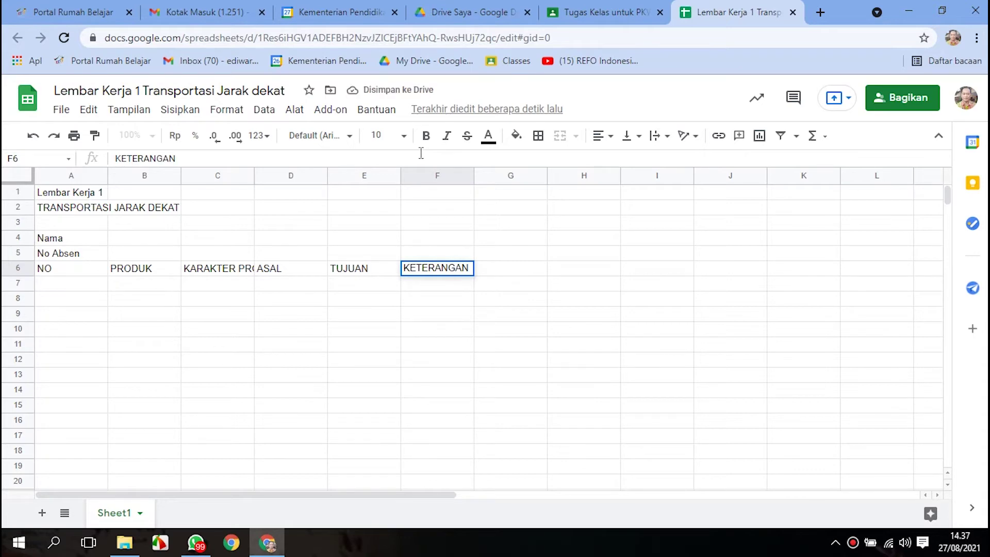
{"action": "key", "text": "Return"}
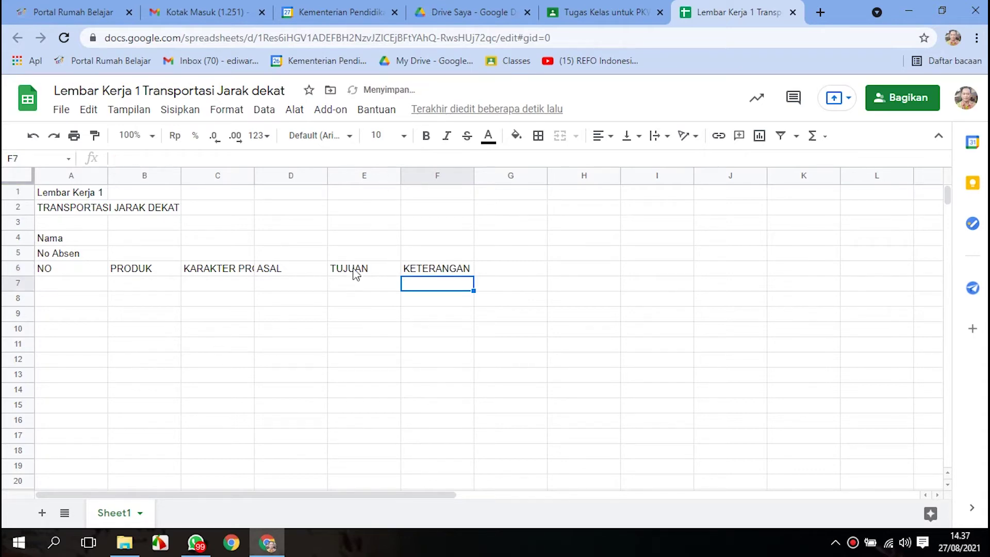
Number the table rows 1 to 6 under the NO header in A7:A12.
{"action": "left_click", "coordinate": [54, 286]}
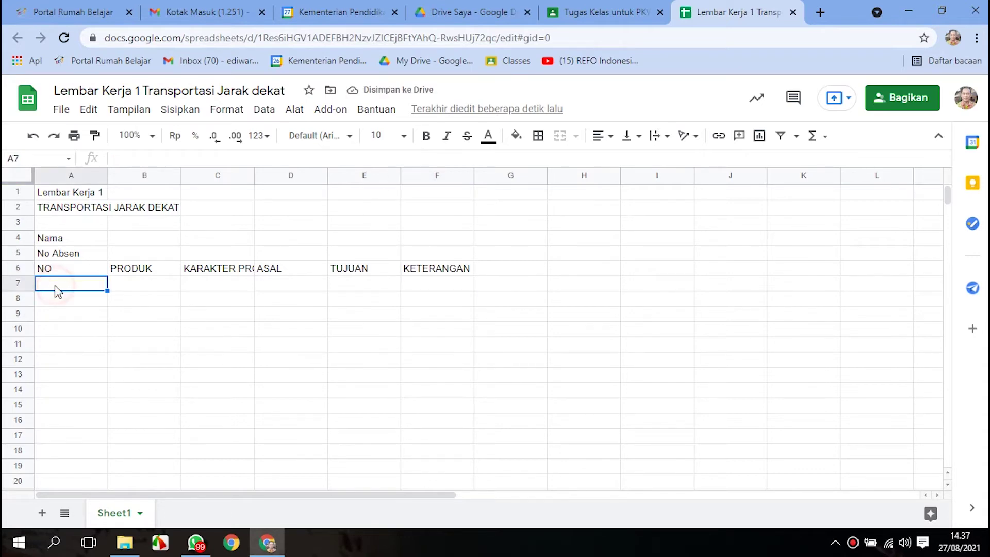
{"action": "type", "text": "1"}
{"action": "key", "text": "Return"}
{"action": "type", "text": "2"}
{"action": "key", "text": "Return"}
{"action": "type", "text": "3"}
{"action": "key", "text": "Return"}
{"action": "type", "text": "4"}
{"action": "key", "text": "Return"}
{"action": "type", "text": "5"}
{"action": "key", "text": "Return"}
{"action": "type", "text": "6"}
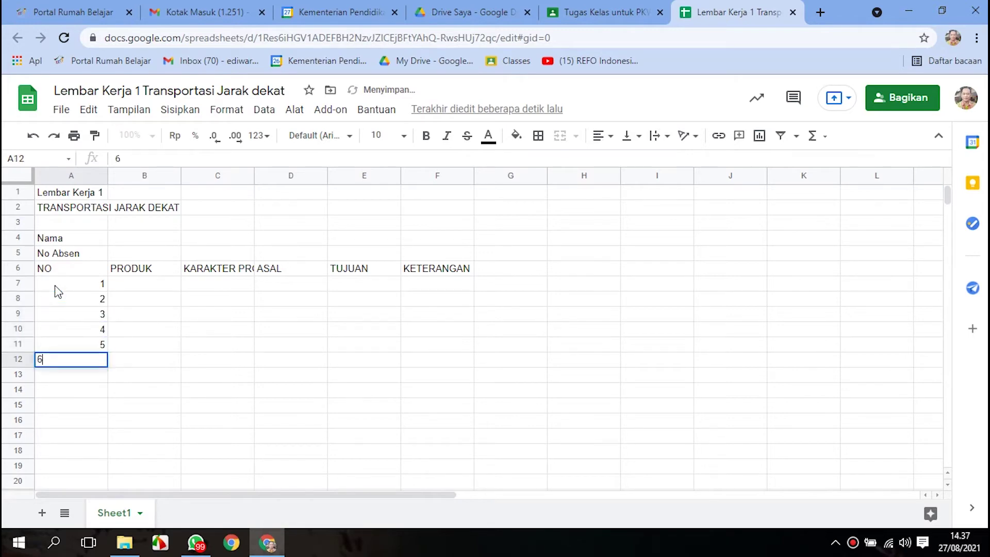
{"action": "key", "text": "Return"}
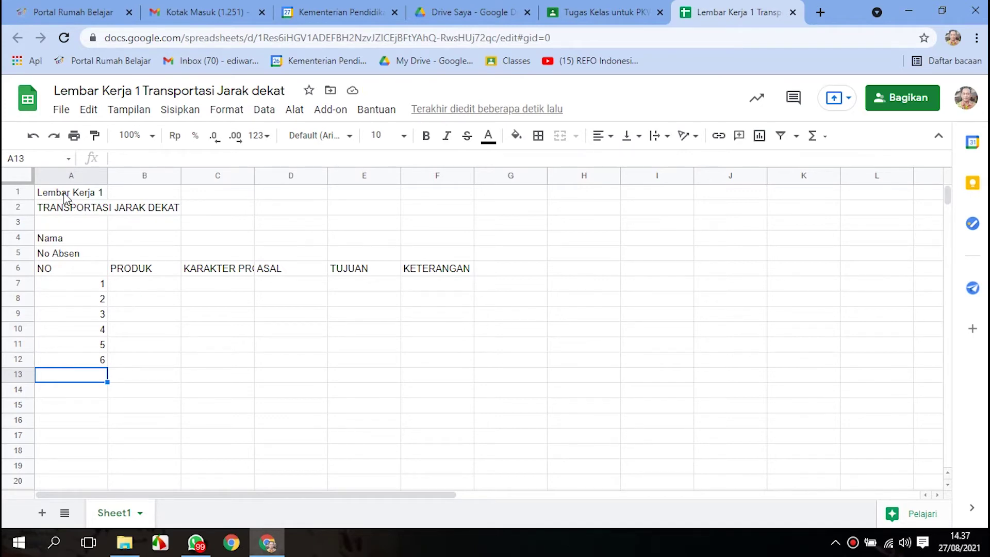
Merge A2:F2 horizontally and center the title "TRANSPORTASI JARAK DEKAT" in it.
{"action": "left_click_drag", "start_coordinate": [57, 212], "coordinate": [433, 208]}
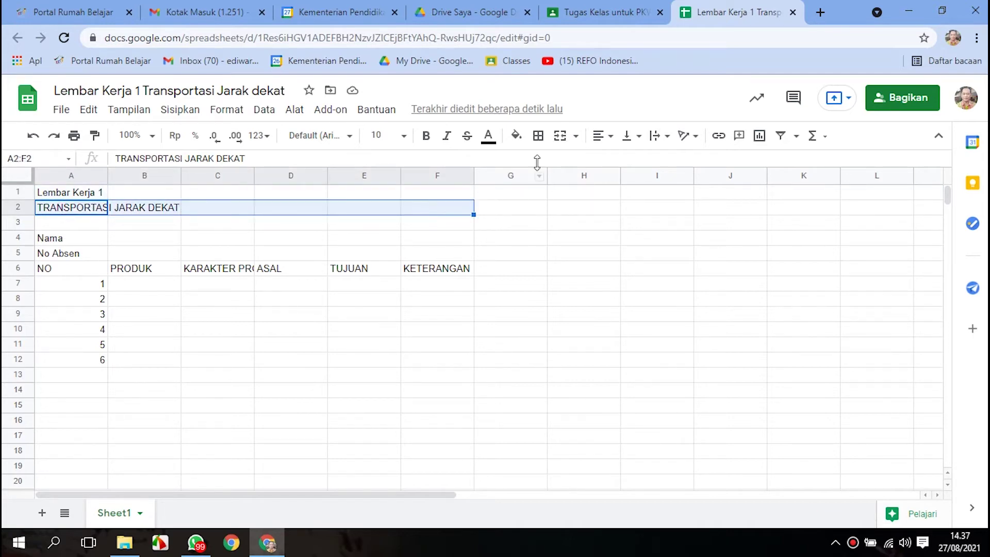
{"action": "left_click", "coordinate": [562, 139]}
{"action": "left_click", "coordinate": [561, 138]}
{"action": "left_click", "coordinate": [576, 136]}
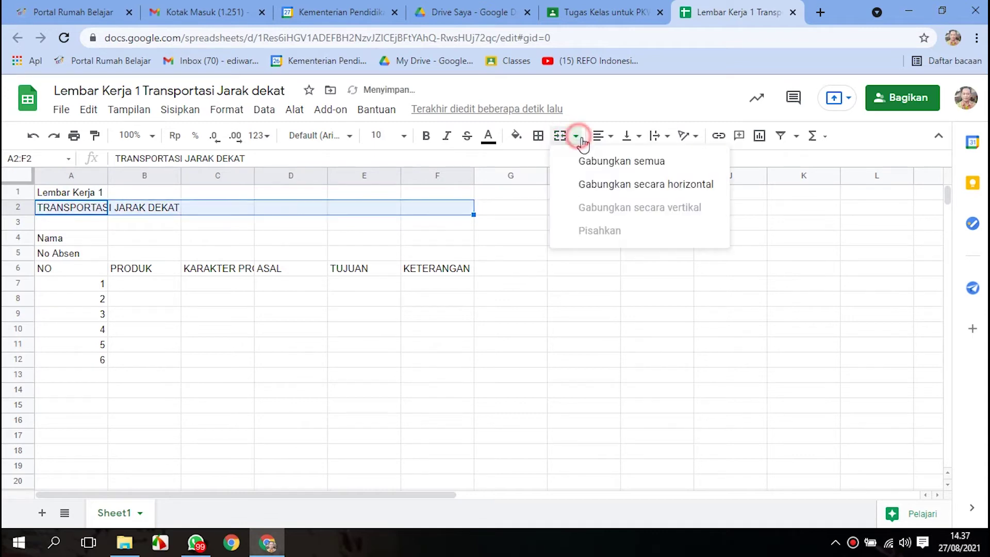
{"action": "left_click", "coordinate": [602, 187]}
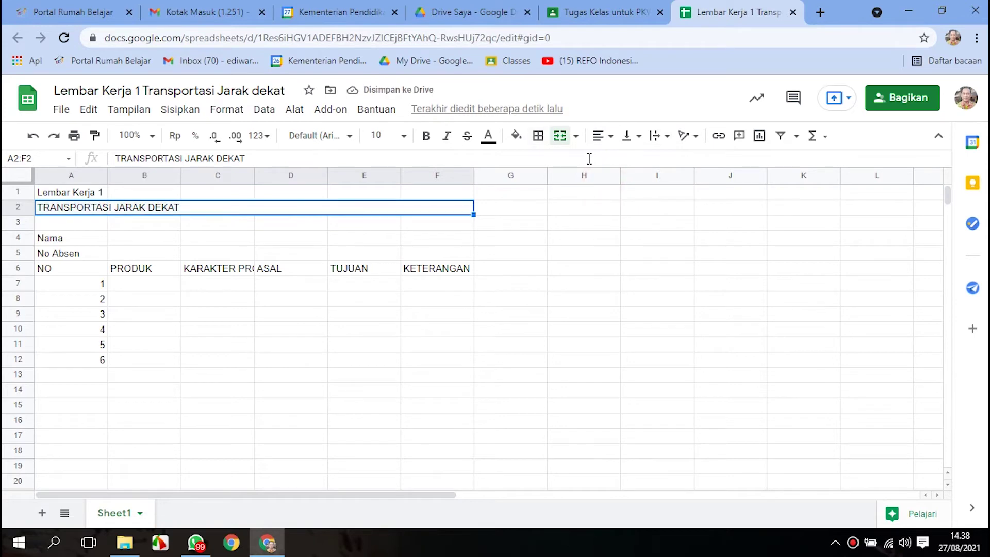
{"action": "left_click", "coordinate": [602, 136]}
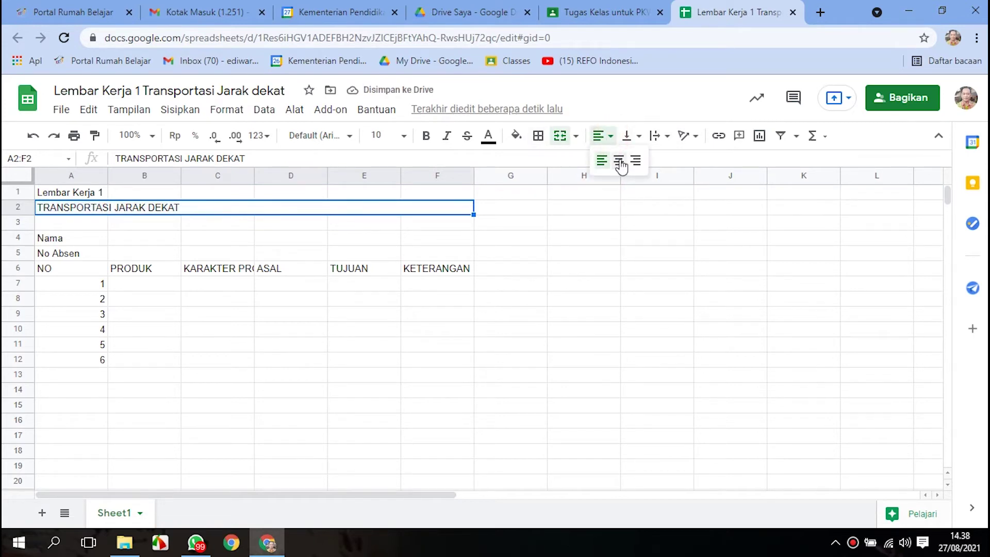
{"action": "left_click", "coordinate": [619, 160]}
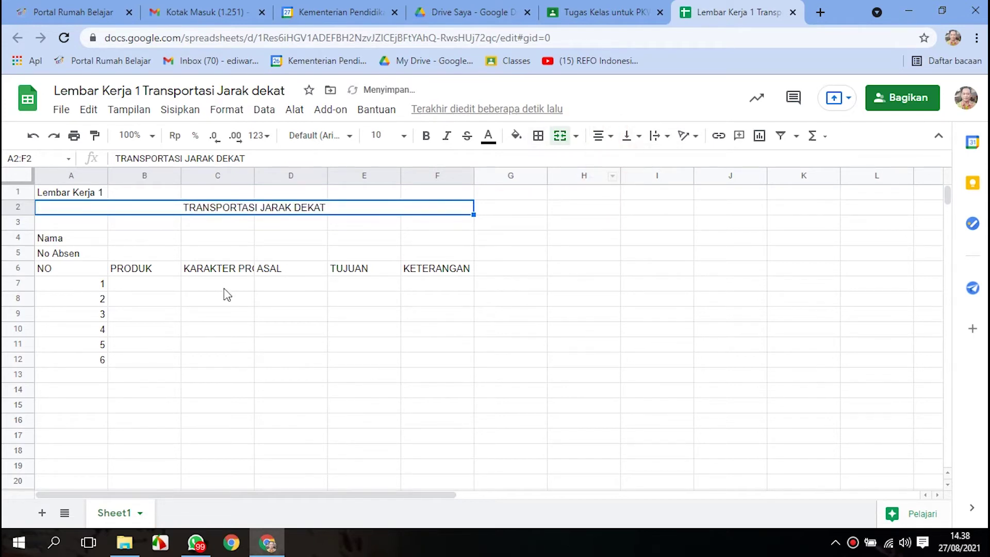
Make the title "TRANSPORTASI JARAK DEKAT" bold and set its font size to 14.
{"action": "left_click", "coordinate": [426, 136]}
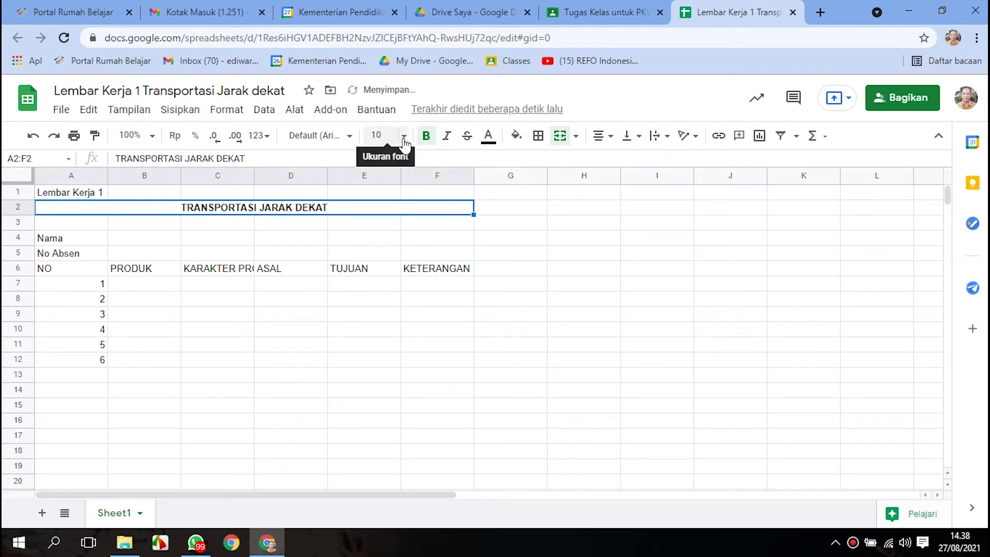
{"action": "left_click", "coordinate": [403, 136]}
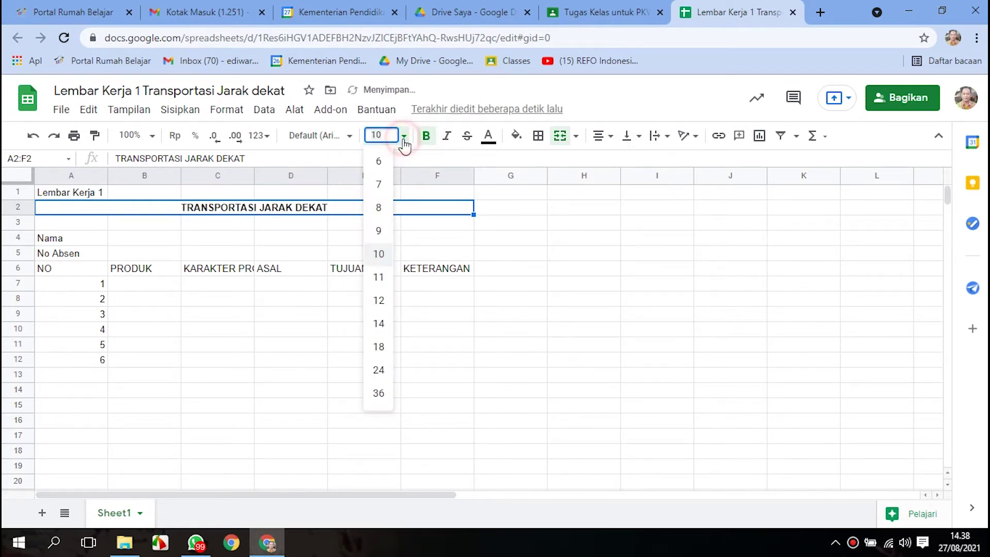
{"action": "left_click", "coordinate": [381, 300]}
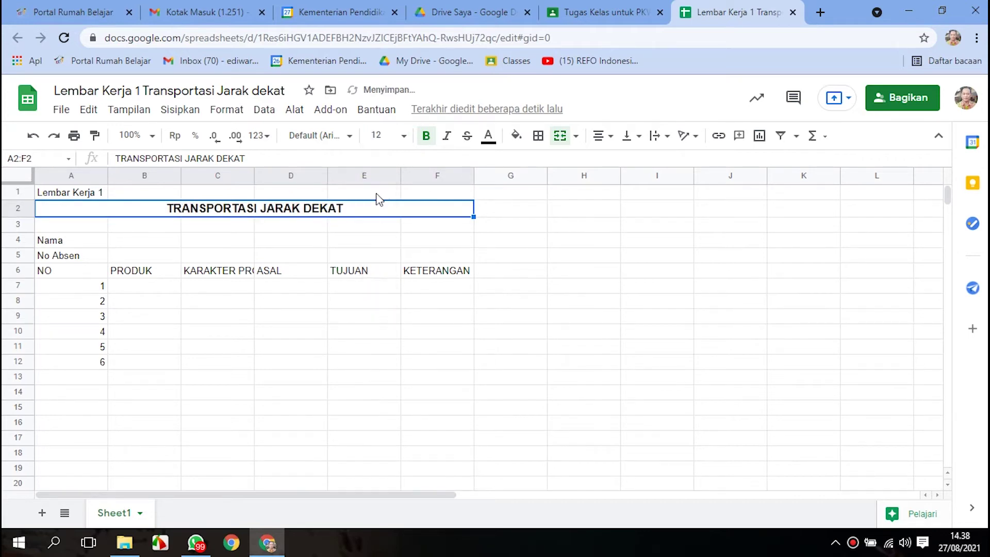
{"action": "left_click", "coordinate": [401, 139]}
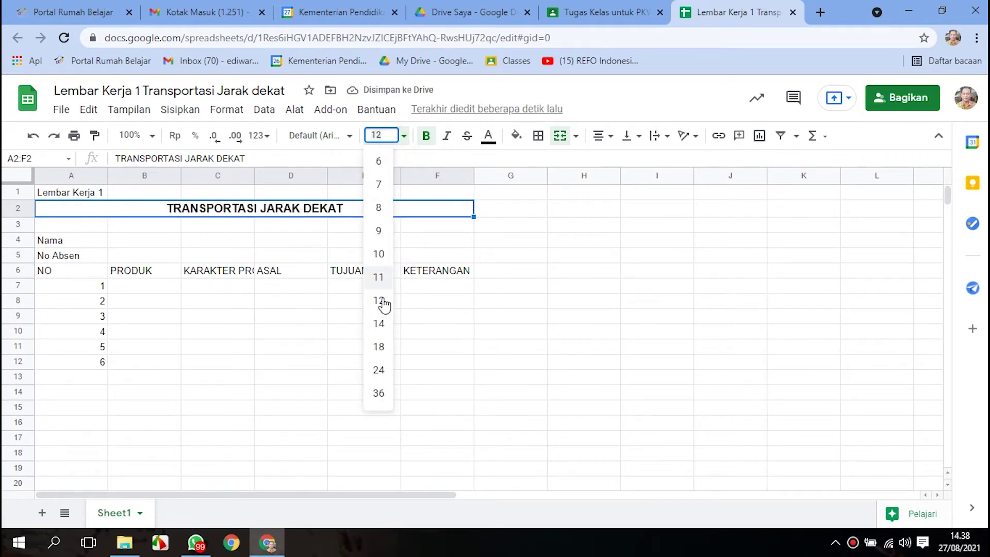
{"action": "left_click", "coordinate": [386, 319]}
{"action": "left_click", "coordinate": [517, 264]}
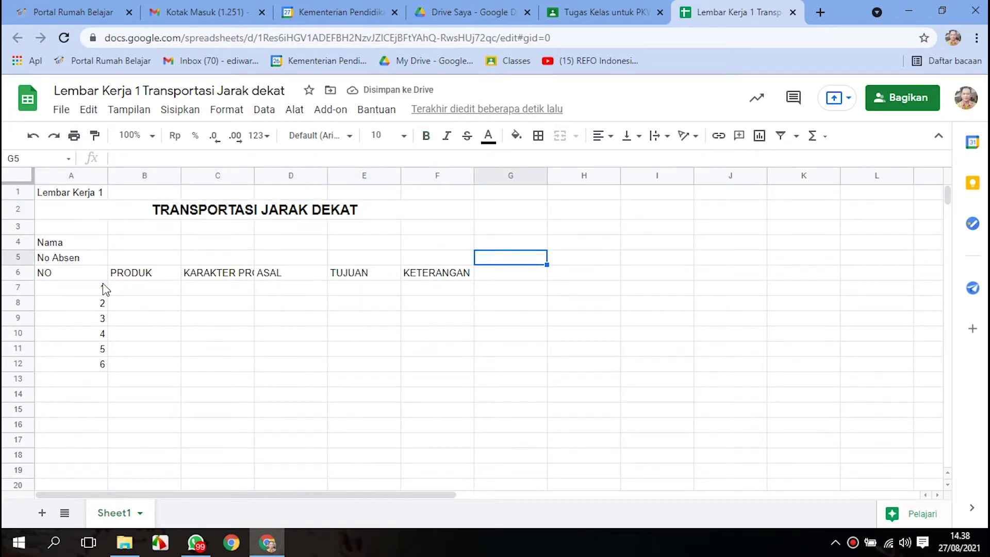
Apply all borders to the table range A6:F12.
{"action": "mouse_move", "coordinate": [67, 273]}
{"action": "left_mouse_down"}
{"action": "mouse_move", "coordinate": [129, 321]}
{"action": "mouse_move", "coordinate": [265, 382]}
{"action": "mouse_move", "coordinate": [367, 363]}
{"action": "mouse_move", "coordinate": [444, 367]}
{"action": "left_mouse_up"}
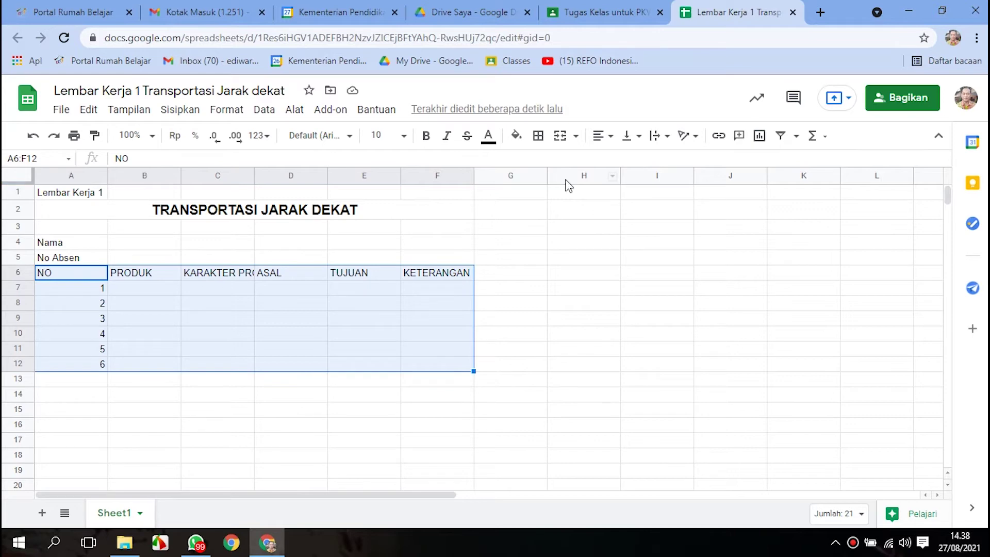
{"action": "left_click", "coordinate": [539, 138]}
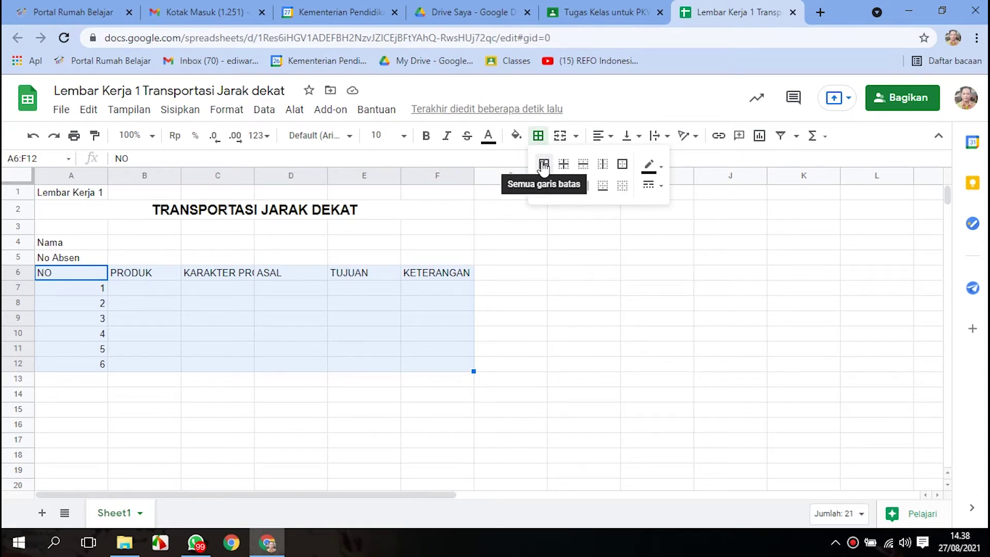
{"action": "left_click", "coordinate": [544, 165]}
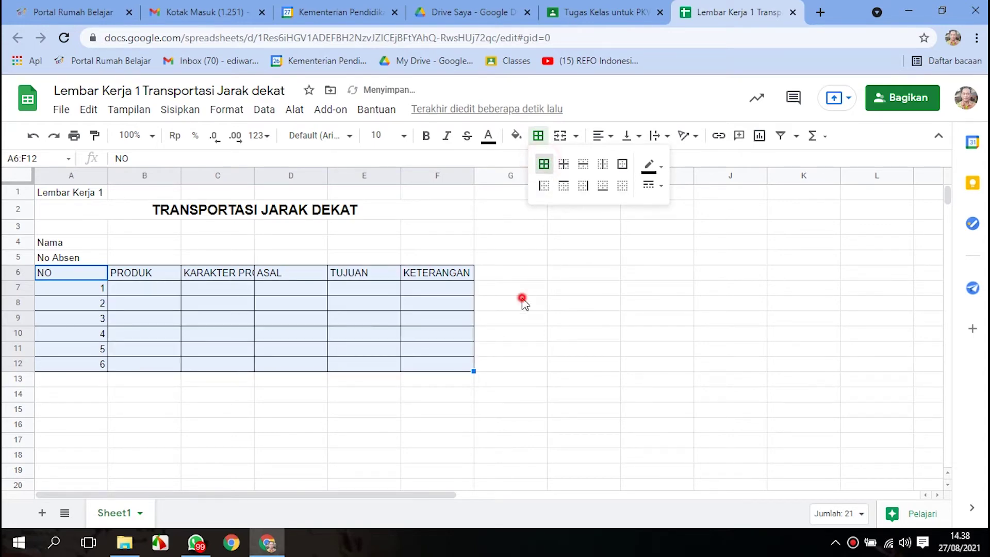
{"action": "left_click", "coordinate": [523, 303]}
Center the header row A6:F6 horizontally and make it bold.
{"action": "left_click_drag", "start_coordinate": [69, 271], "coordinate": [422, 271]}
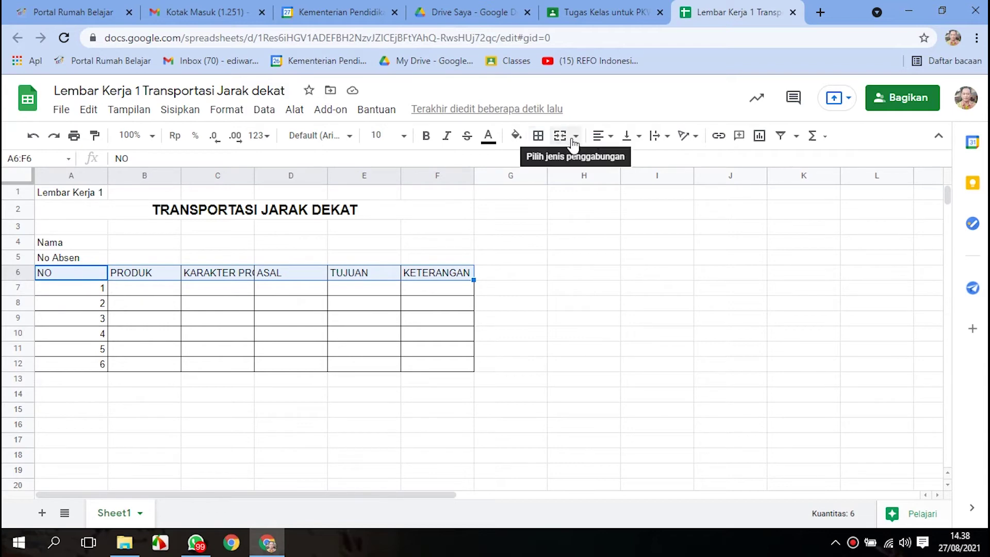
{"action": "left_click", "coordinate": [600, 135]}
{"action": "left_click", "coordinate": [621, 160]}
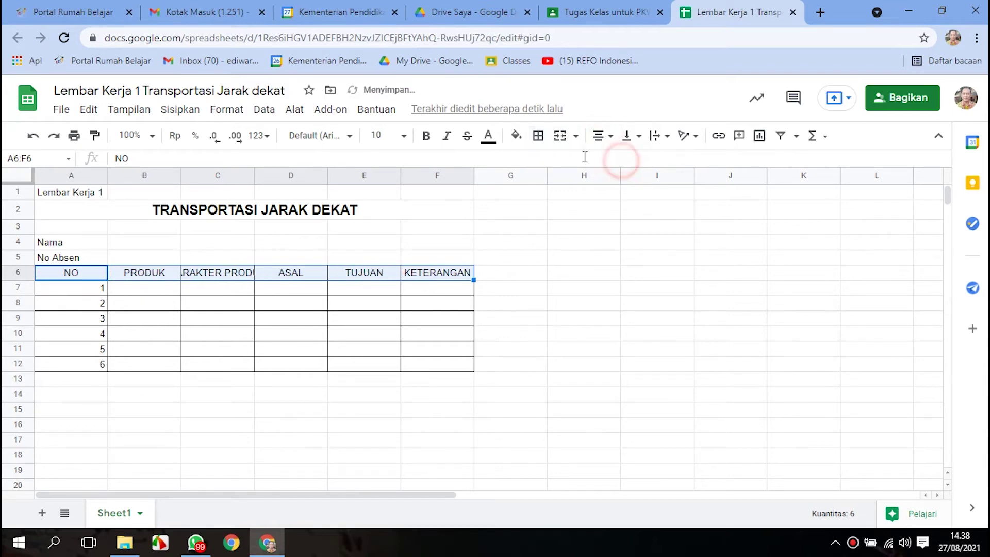
{"action": "left_click", "coordinate": [426, 136]}
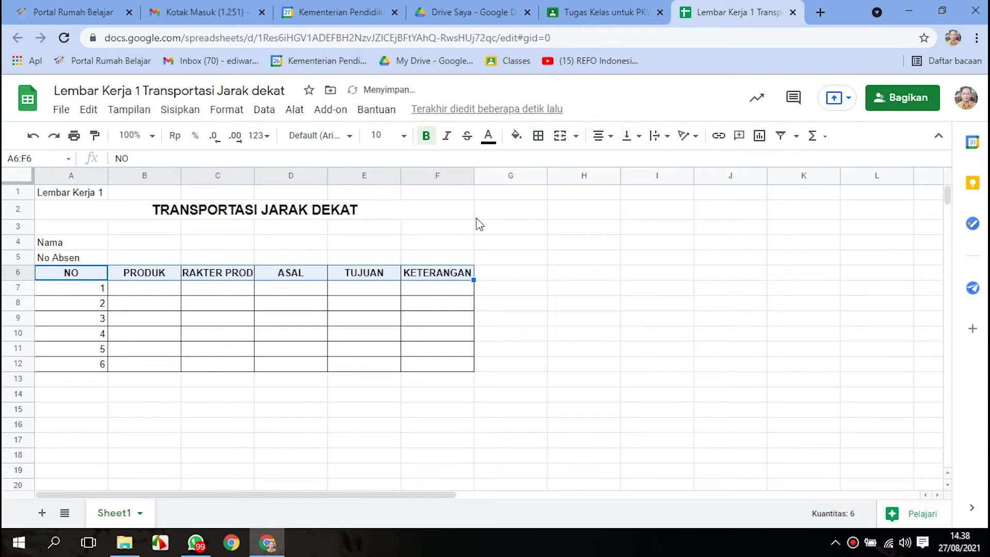
{"action": "left_click", "coordinate": [482, 317]}
Narrow column A to fit the row numbers, widen column B slightly, and widen columns C and F considerably.
{"action": "left_click_drag", "start_coordinate": [107, 176], "coordinate": [67, 195]}
{"action": "left_click_drag", "start_coordinate": [139, 178], "coordinate": [155, 178]}
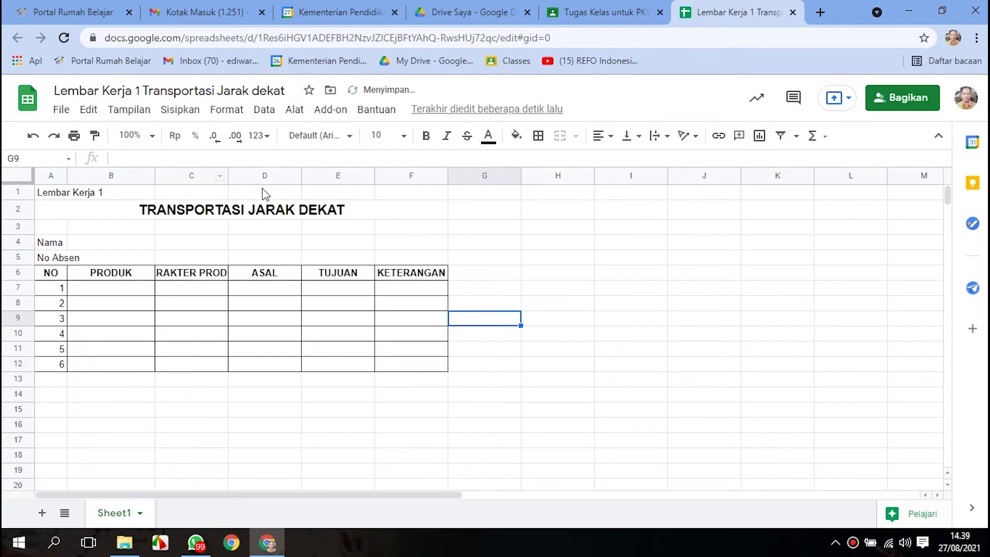
{"action": "left_click_drag", "start_coordinate": [227, 176], "coordinate": [328, 177]}
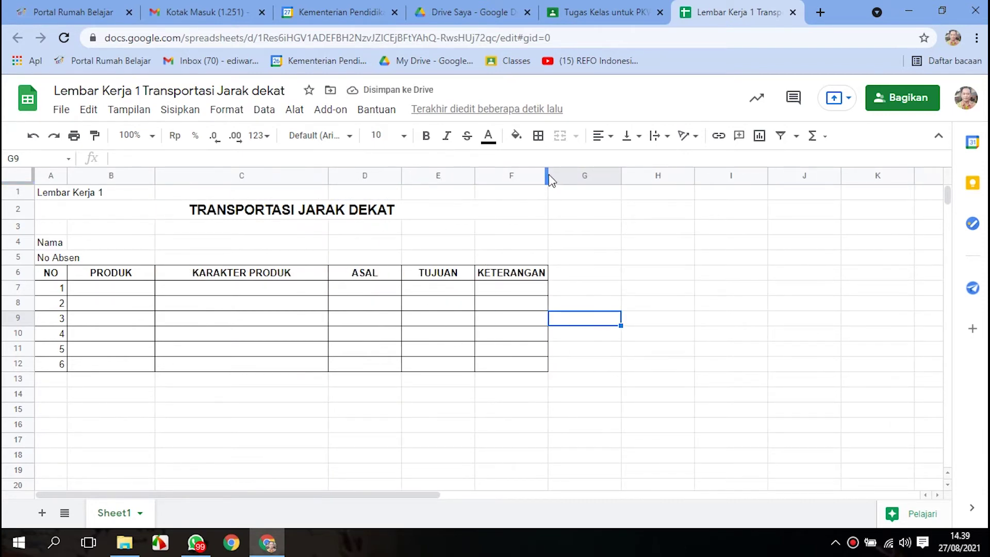
{"action": "left_click_drag", "start_coordinate": [546, 166], "coordinate": [693, 181]}
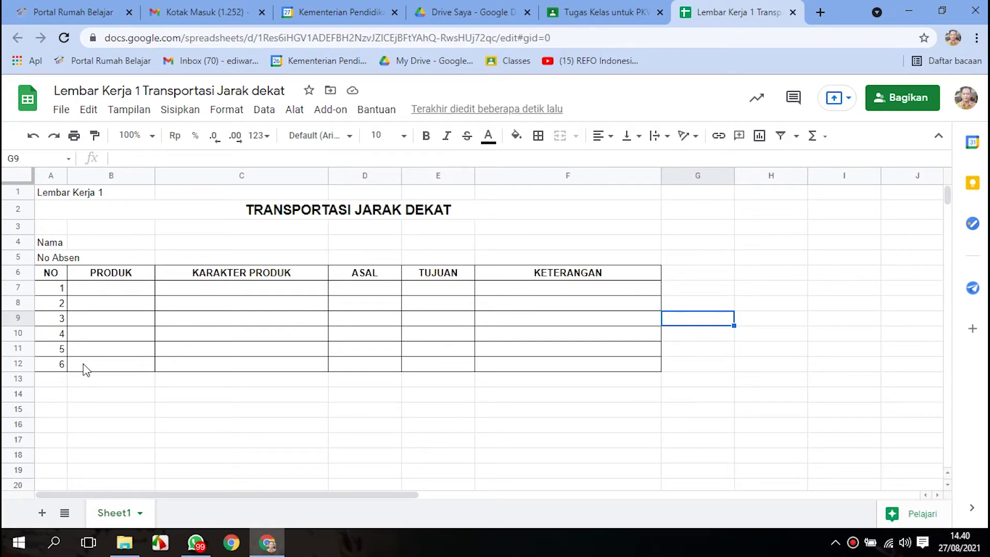
Enter "Nampan/baki" as the first product in B7.
{"action": "left_click", "coordinate": [113, 288]}
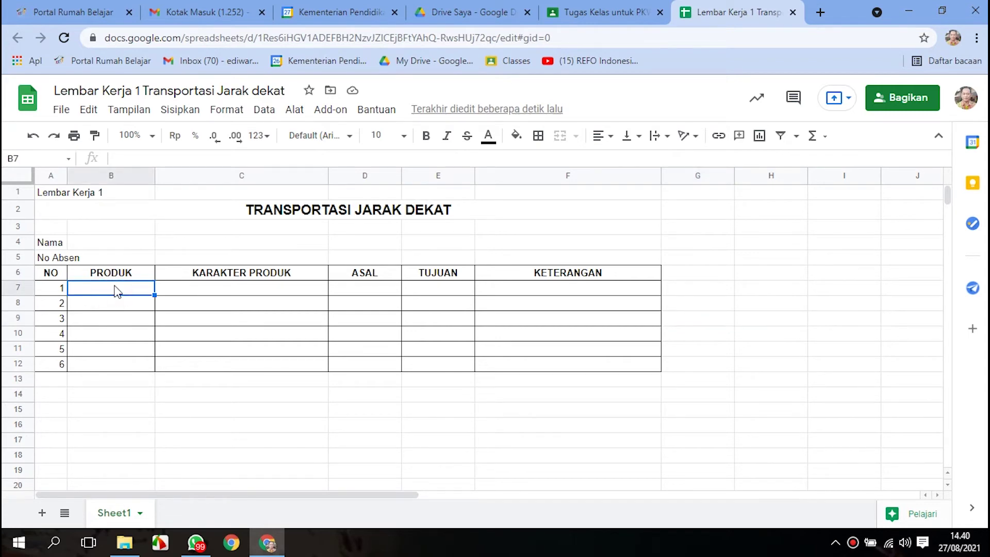
{"action": "type", "text": "Nampan/baki"}
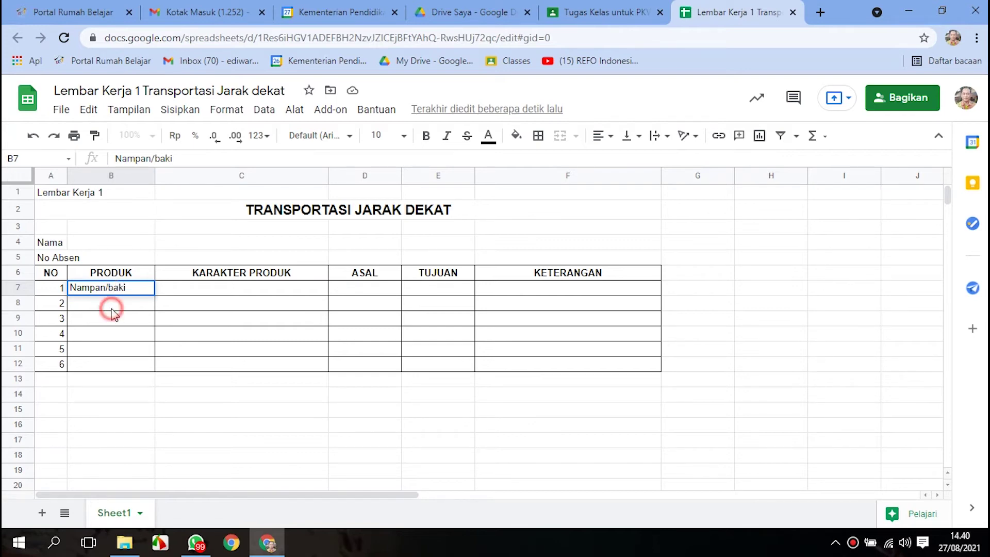
{"action": "left_click", "coordinate": [116, 308]}
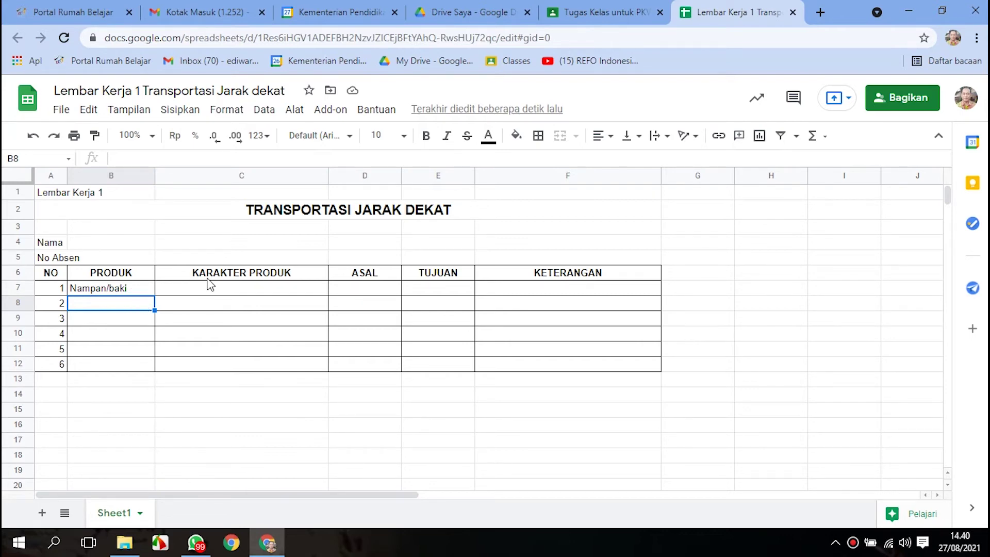
Enter "Terbuat dari plastik, ringan dan kuat, untuk memindah gelas" as the product characteristics in C7.
{"action": "left_click", "coordinate": [245, 292]}
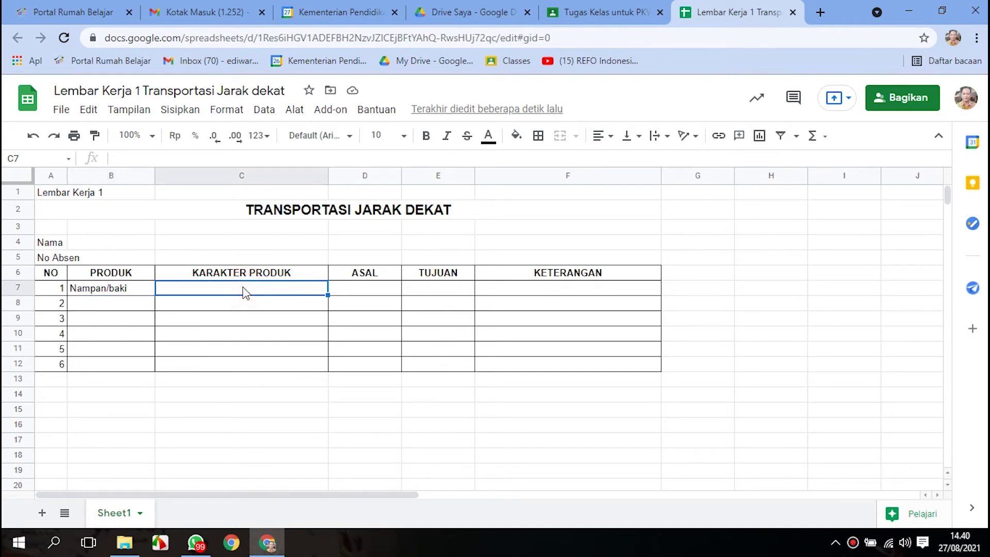
{"action": "type", "text": "Terbuat dari"}
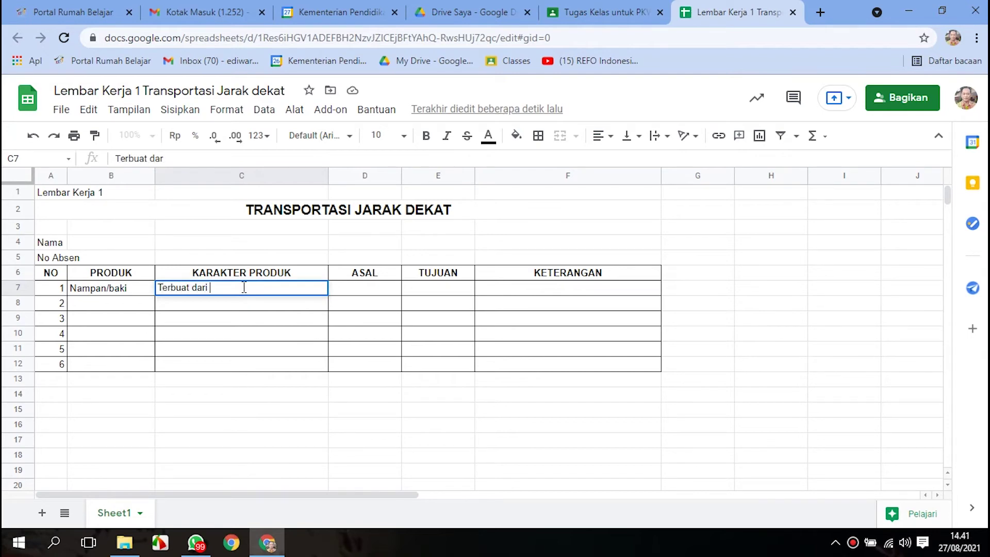
{"action": "type", "text": " plastik, ringan dan ku"}
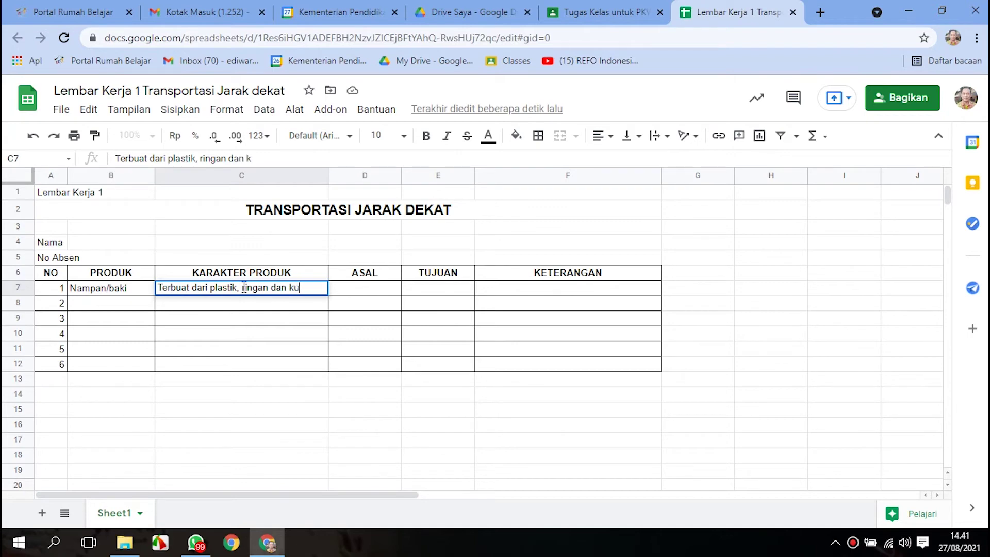
{"action": "type", "text": "at, untuk memindah gelas"}
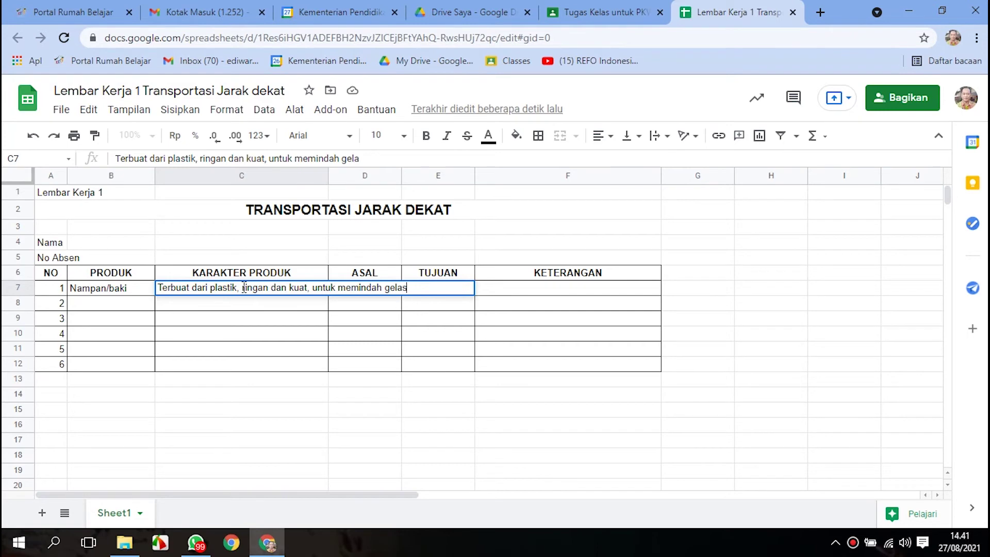
{"action": "key", "text": "Return"}
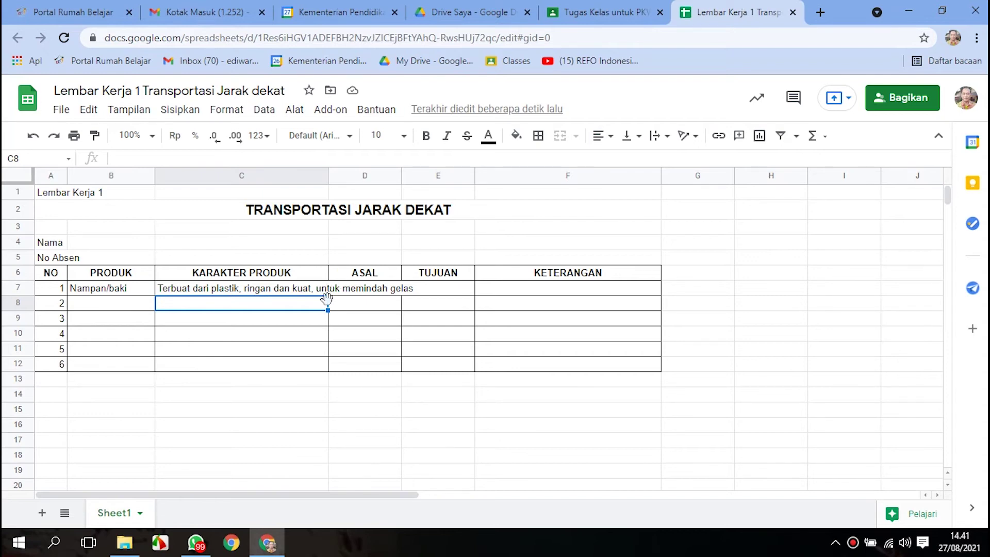
Set text wrapping to Kemas for the product characteristics cells C7:C12.
{"action": "left_click_drag", "start_coordinate": [266, 287], "coordinate": [251, 369]}
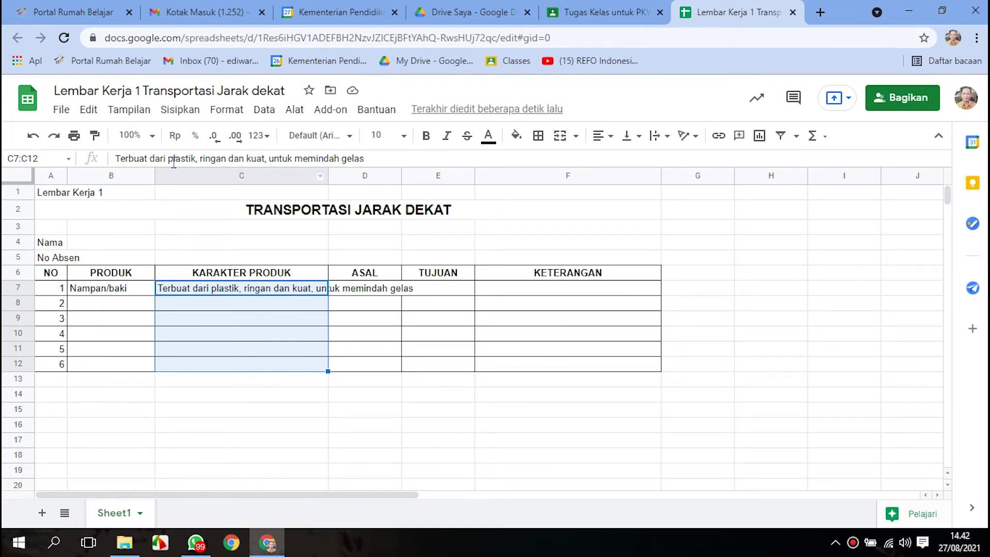
{"action": "left_click", "coordinate": [225, 110]}
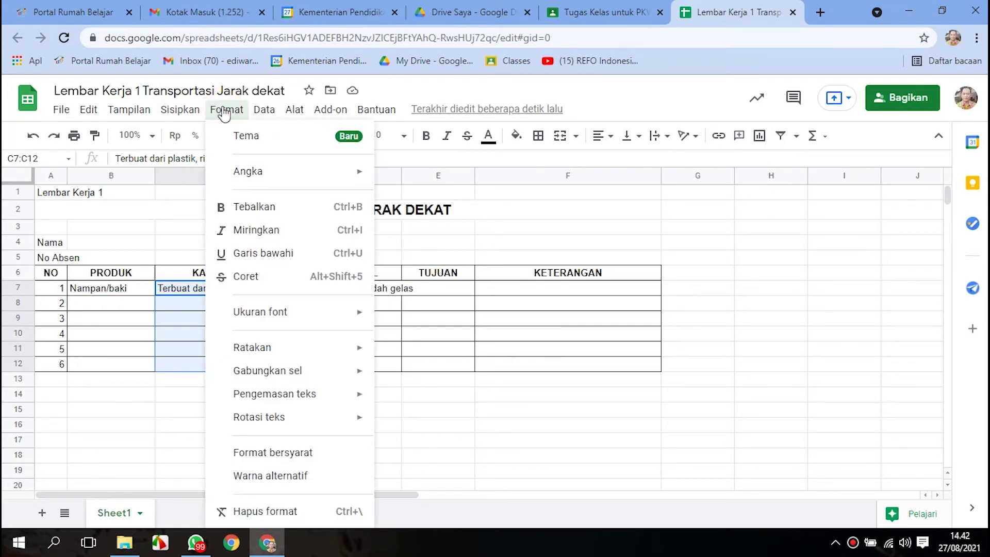
{"action": "mouse_move", "coordinate": [278, 397]}
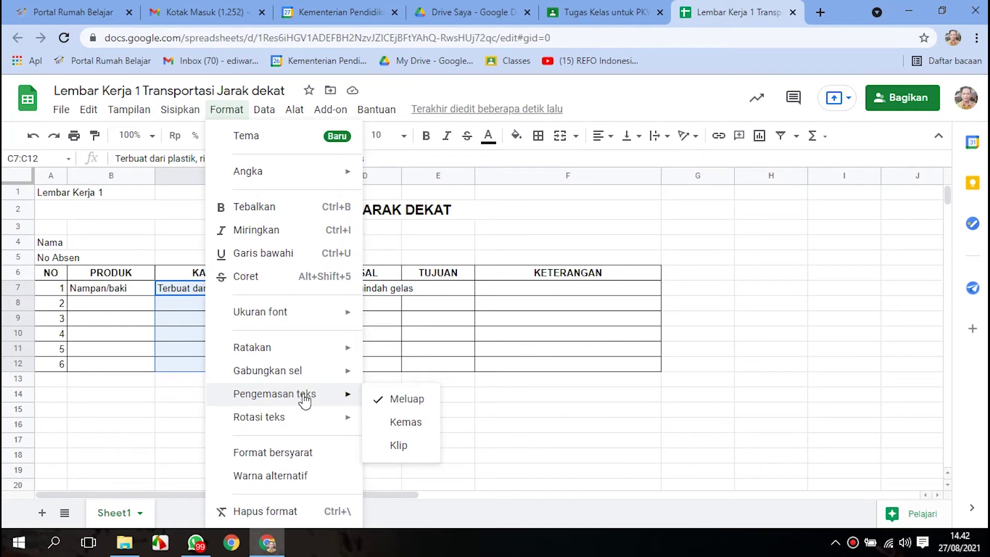
{"action": "left_click", "coordinate": [410, 423]}
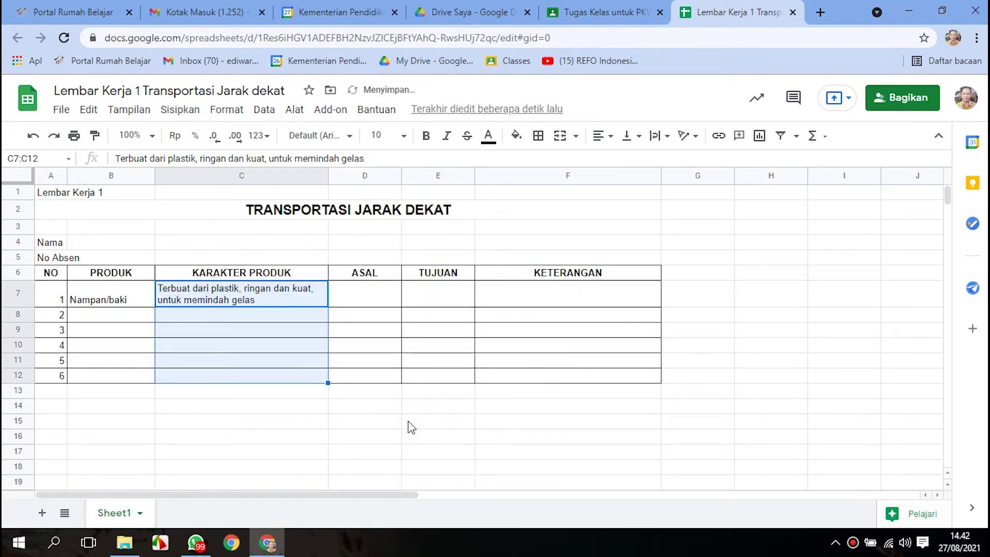
{"action": "left_click", "coordinate": [293, 300]}
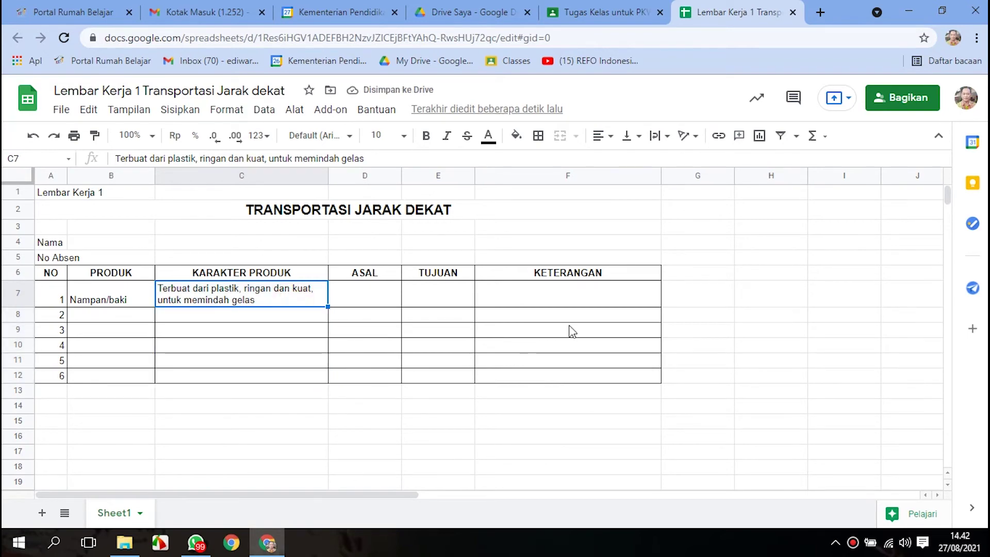
Set text wrapping to Kemas for the KETERANGAN cells F7:F12.
{"action": "left_click_drag", "start_coordinate": [572, 294], "coordinate": [578, 384]}
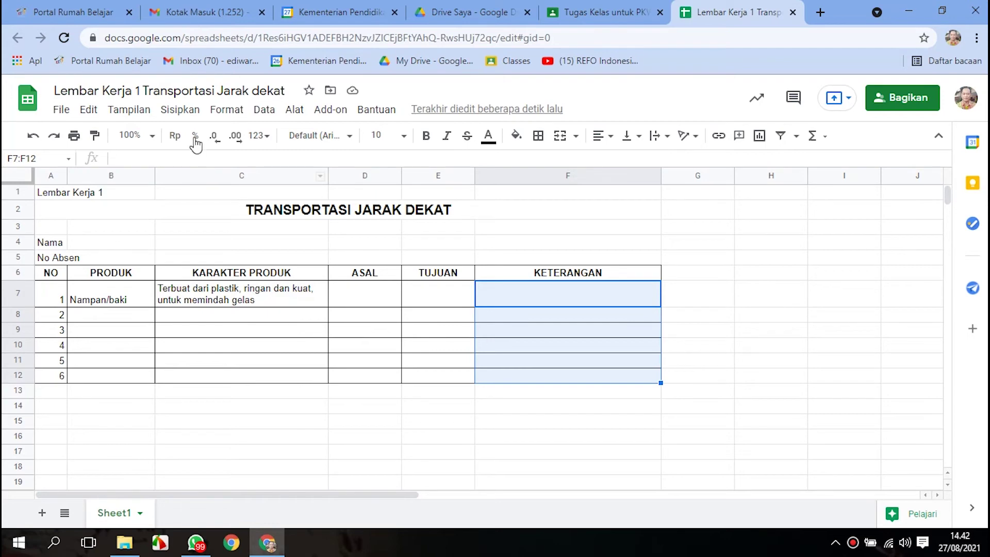
{"action": "left_click", "coordinate": [218, 112]}
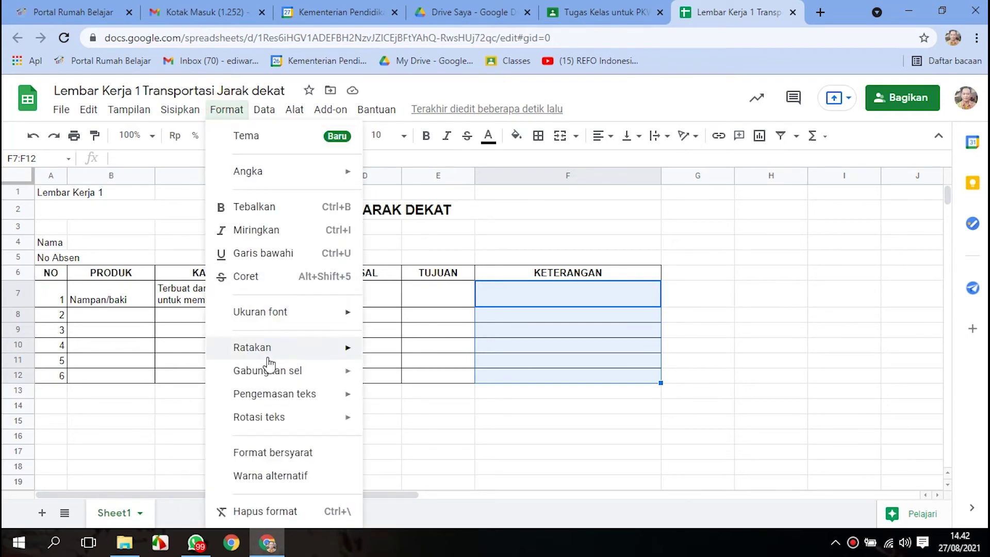
{"action": "mouse_move", "coordinate": [265, 400]}
{"action": "left_click", "coordinate": [404, 420]}
{"action": "left_click", "coordinate": [568, 298]}
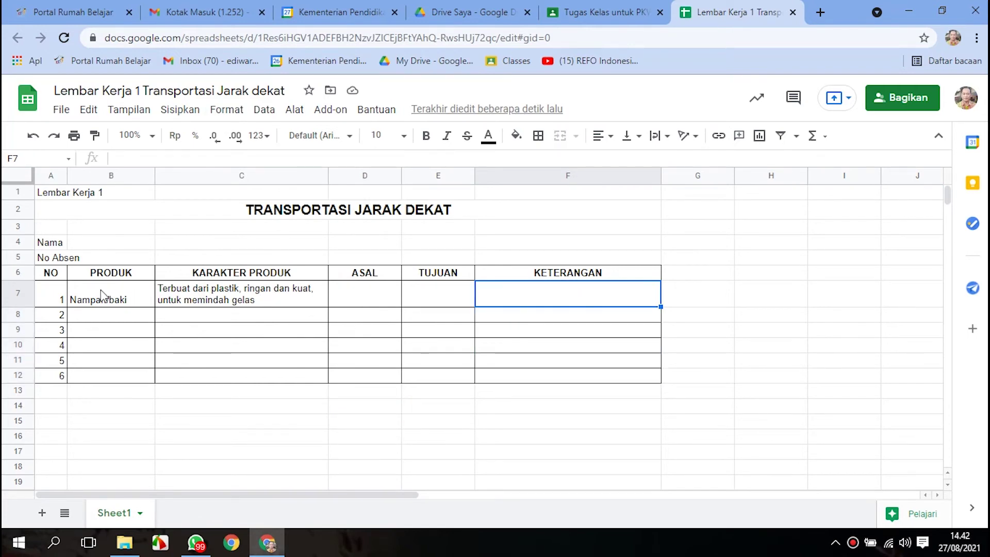
Enter "Dapur" as the origin in D7 and "Ruang tamu" as the destination in E7.
{"action": "left_click", "coordinate": [365, 294]}
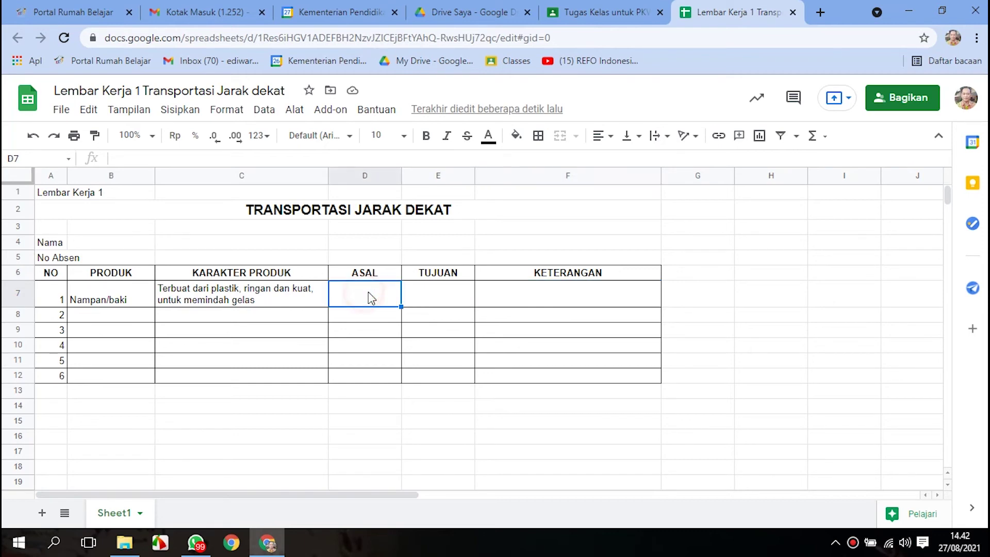
{"action": "type", "text": "Dapur"}
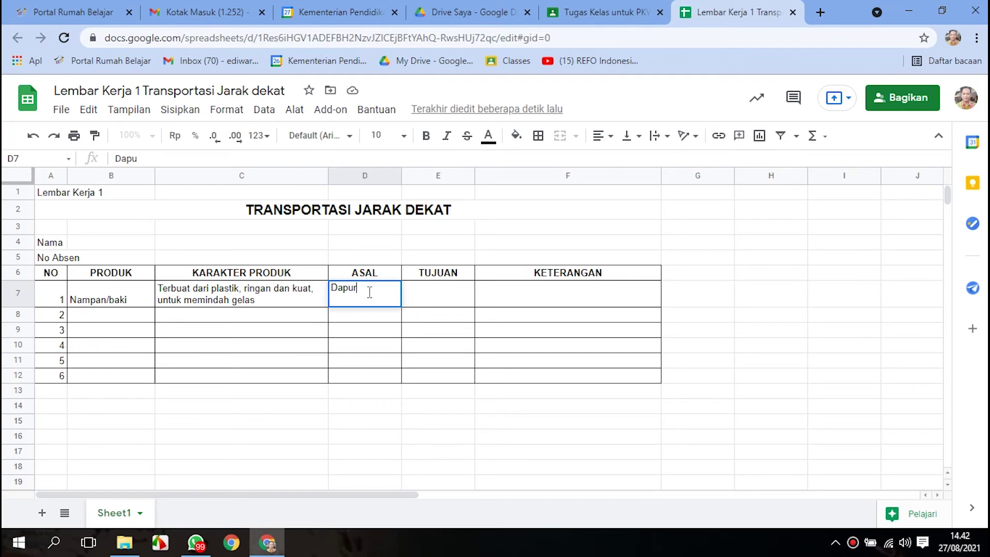
{"action": "left_click", "coordinate": [451, 288]}
{"action": "type", "text": "Ruang tamu"}
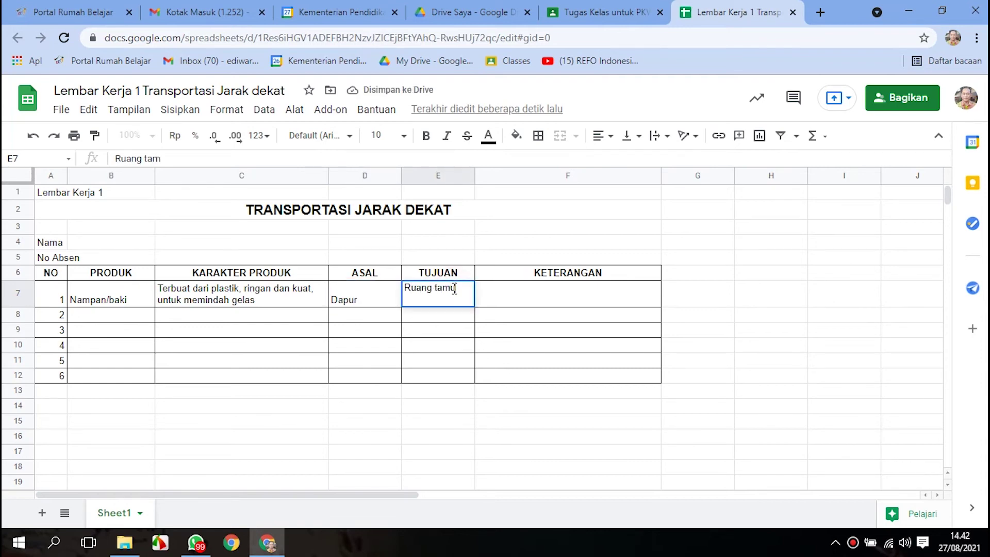
Enter "Medan yang dilalui : lantai, sistem penggerak : manusia, pengendali: manusia" as the remark in F7.
{"action": "left_click", "coordinate": [534, 297]}
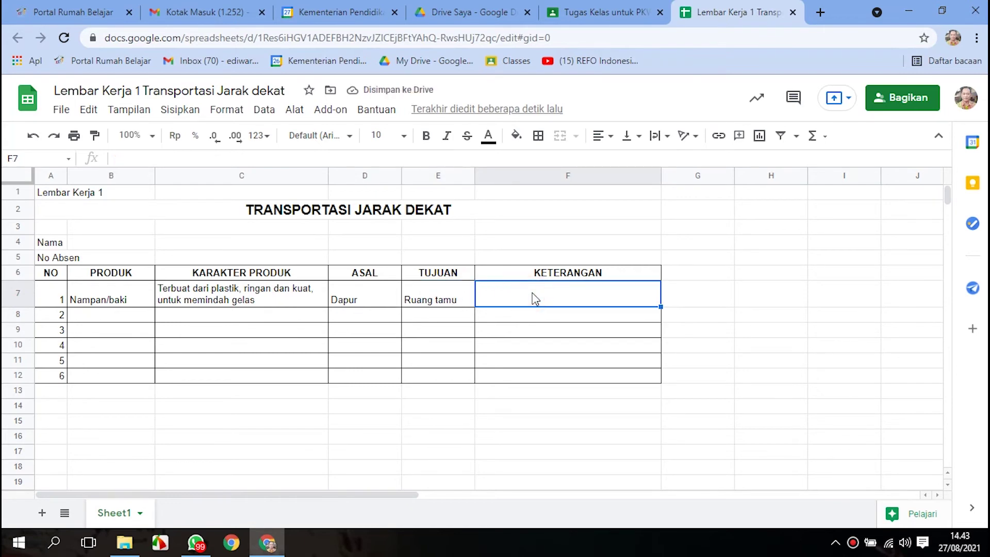
{"action": "type", "text": "Me"}
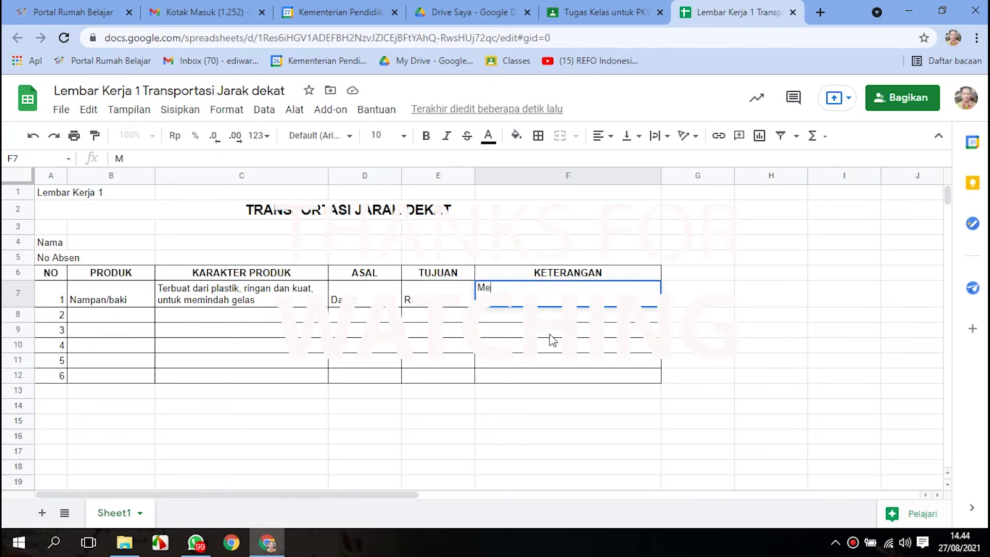
{"action": "type", "text": "dan yang dil"}
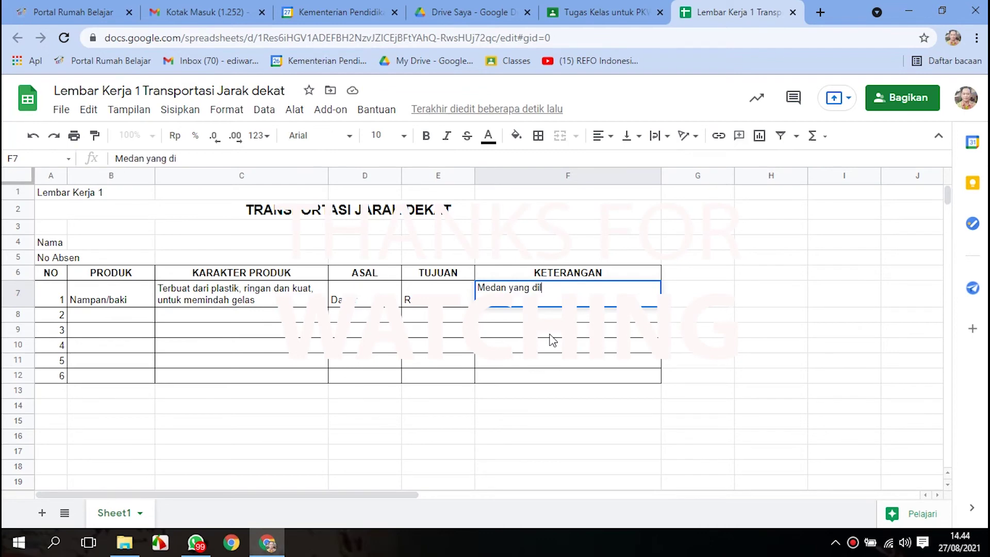
{"action": "type", "text": "alui : lant"}
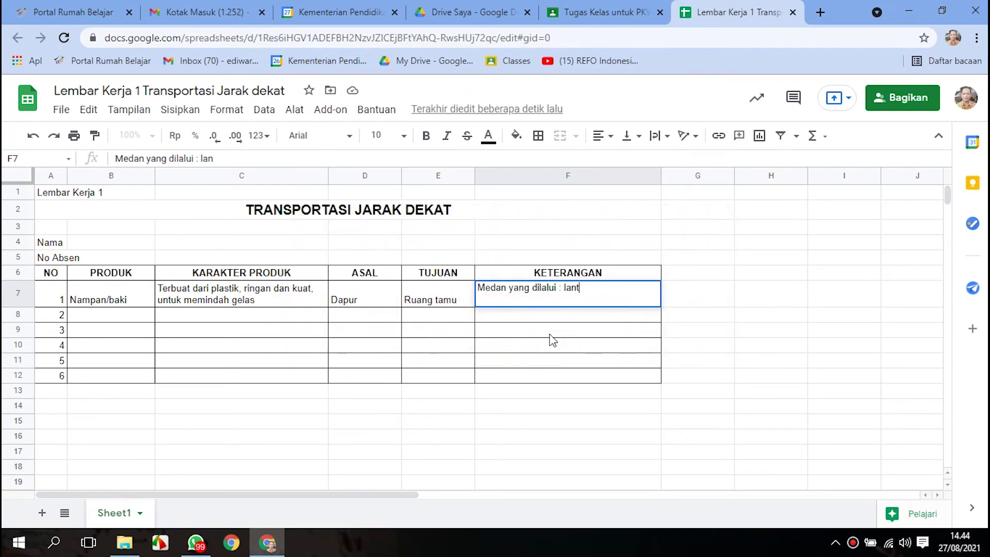
{"action": "type", "text": "ai, sistem penggerak"}
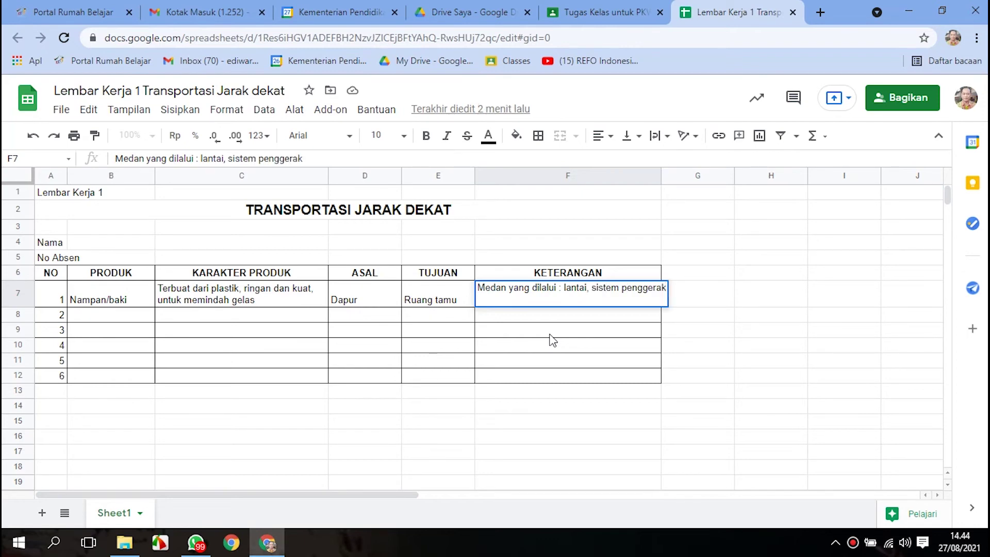
{"action": "type", "text": " : manus"}
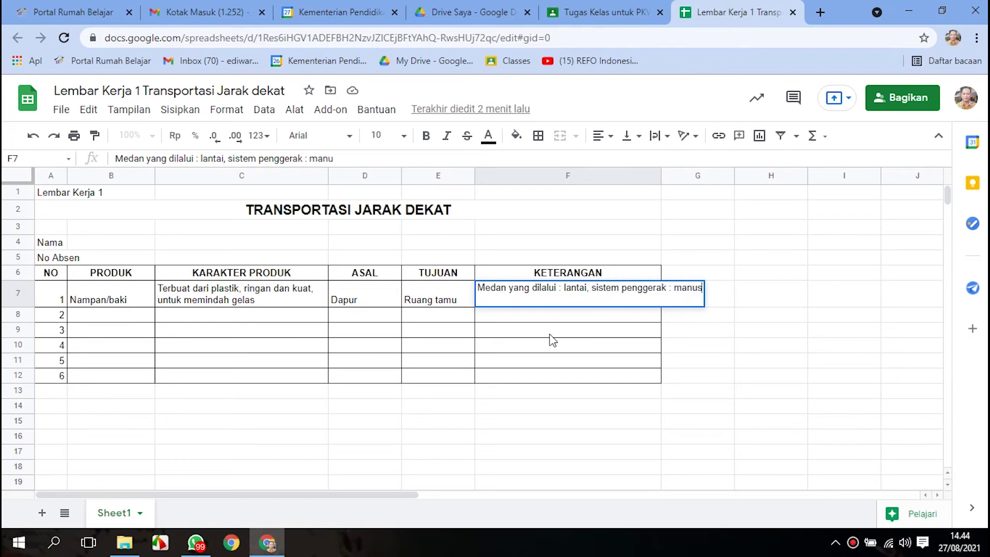
{"action": "type", "text": "ia, "}
{"action": "type", "text": "pe"}
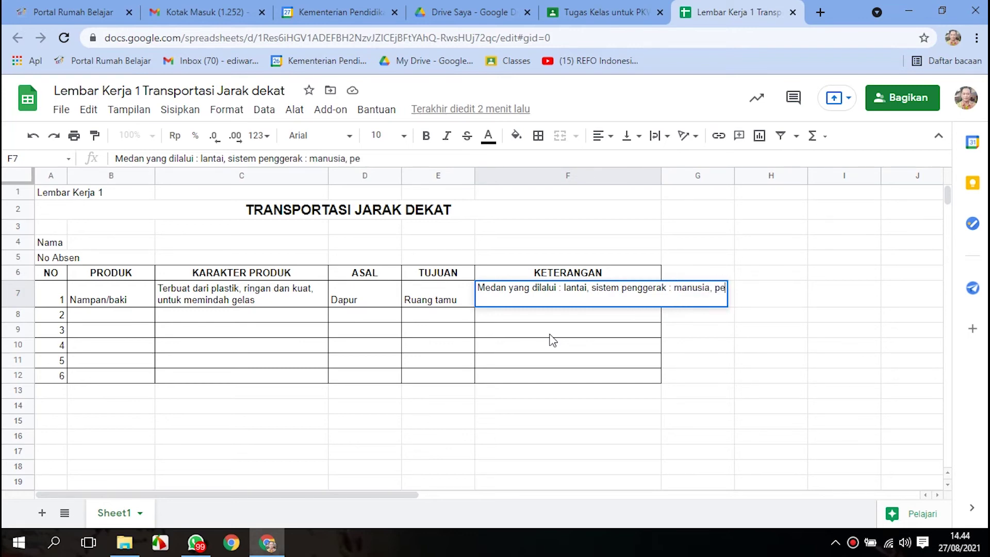
{"action": "type", "text": "ngendali"}
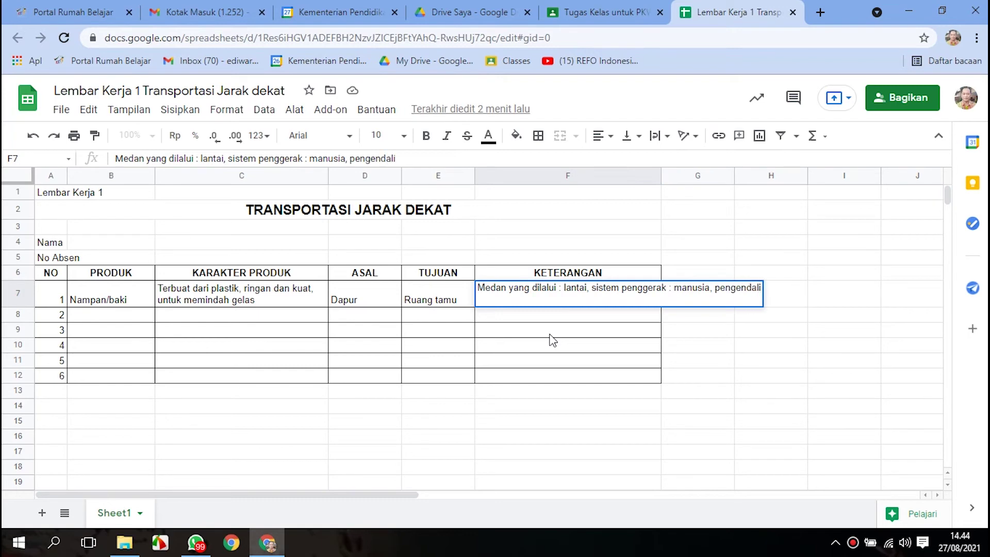
{"action": "type", "text": ": manusia"}
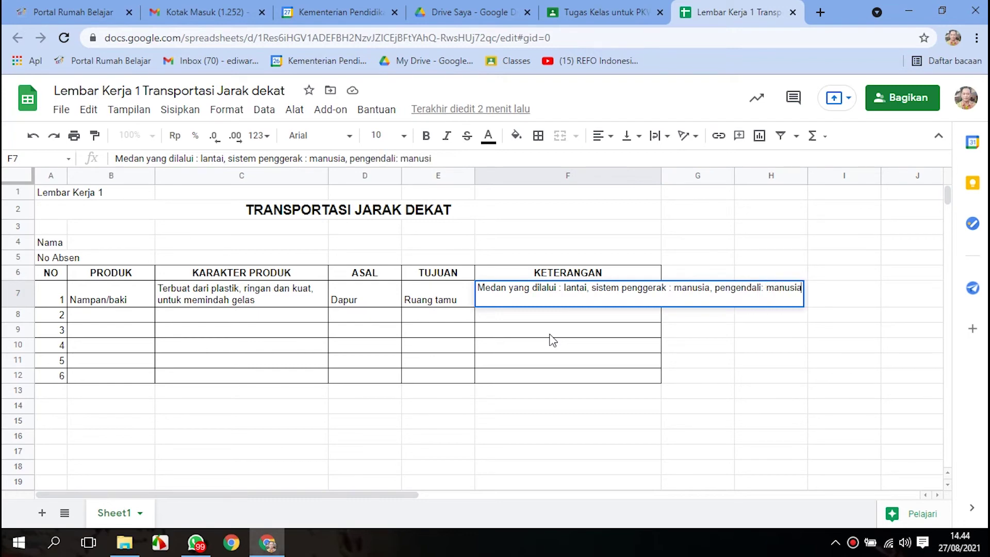
{"action": "key", "text": "Return"}
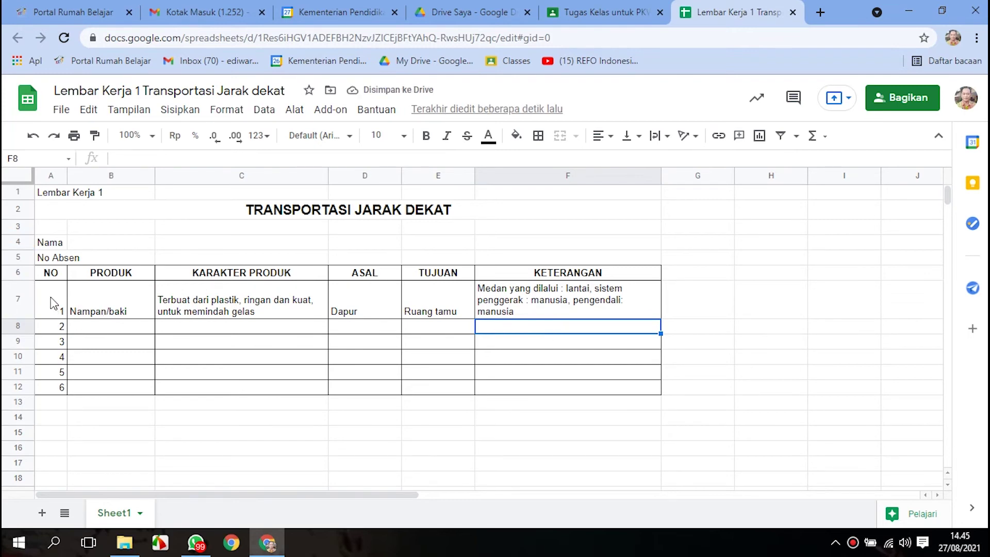
Center the number and product cells A7:B12 horizontally and align them to the middle vertically.
{"action": "left_click_drag", "start_coordinate": [53, 303], "coordinate": [138, 388]}
{"action": "left_click", "coordinate": [607, 137]}
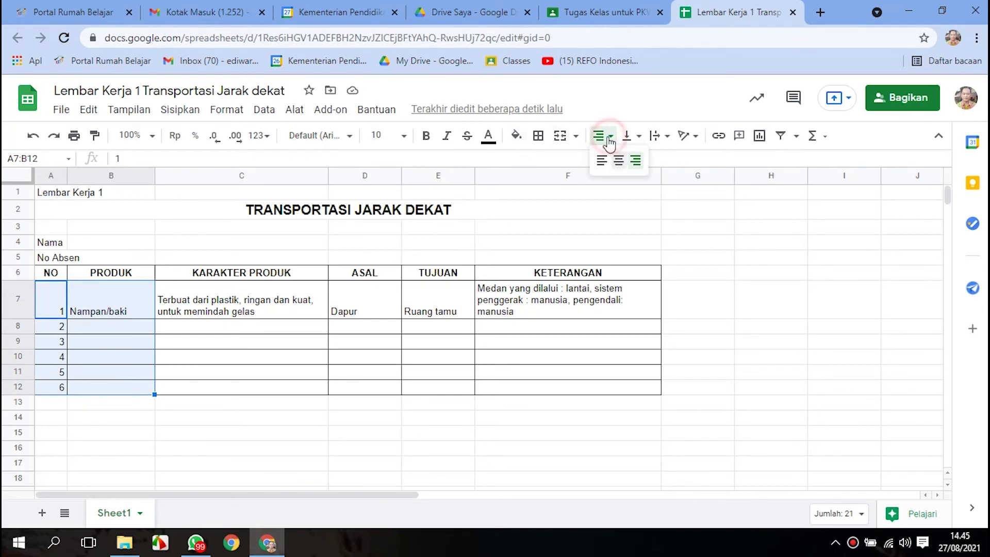
{"action": "left_click", "coordinate": [621, 164]}
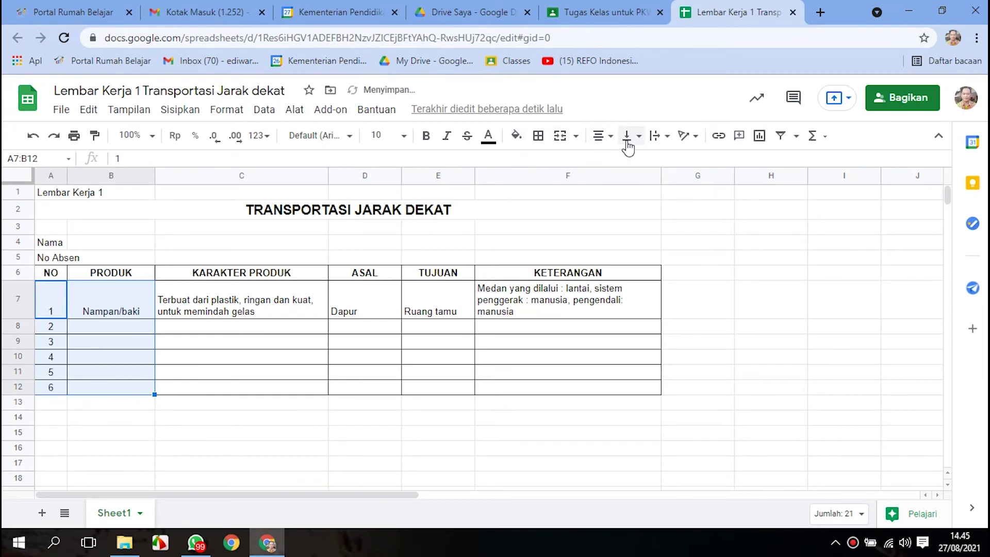
{"action": "left_click", "coordinate": [628, 147]}
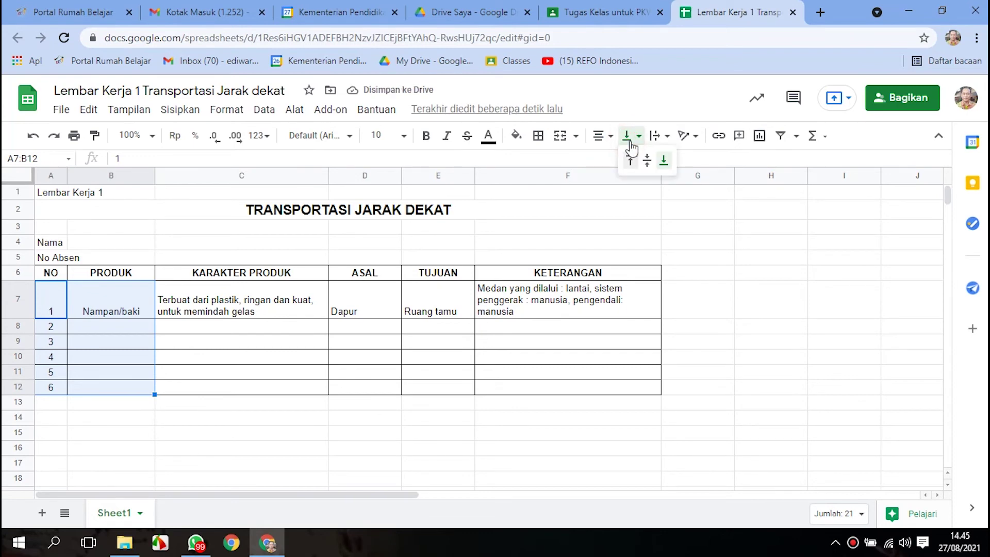
{"action": "left_click", "coordinate": [647, 160]}
Align the origin and destination cells D7:E12 to the middle vertically and deselect the range.
{"action": "left_click_drag", "start_coordinate": [375, 299], "coordinate": [447, 391]}
{"action": "left_click", "coordinate": [641, 138]}
{"action": "left_click", "coordinate": [644, 154]}
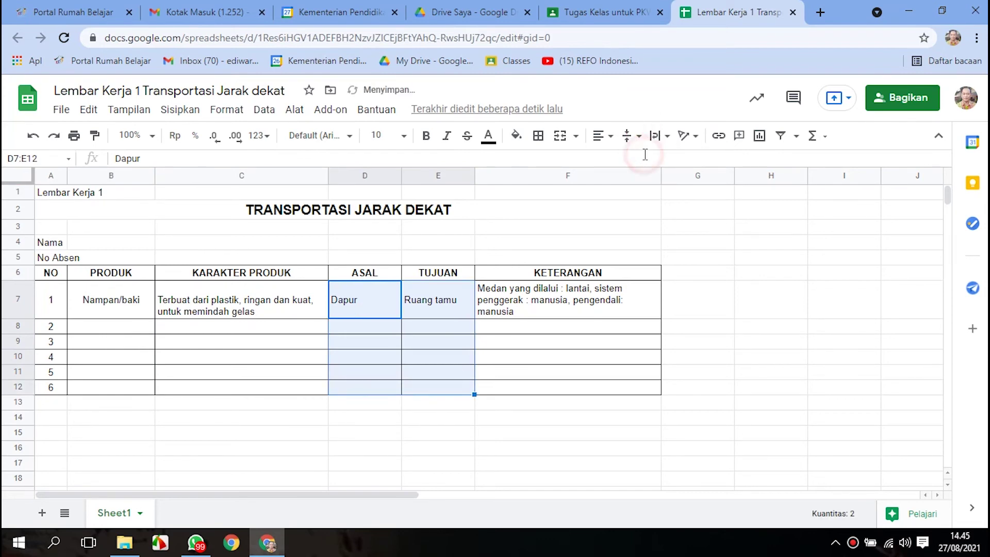
{"action": "left_click", "coordinate": [710, 286]}
{"action": "left_click", "coordinate": [807, 293]}
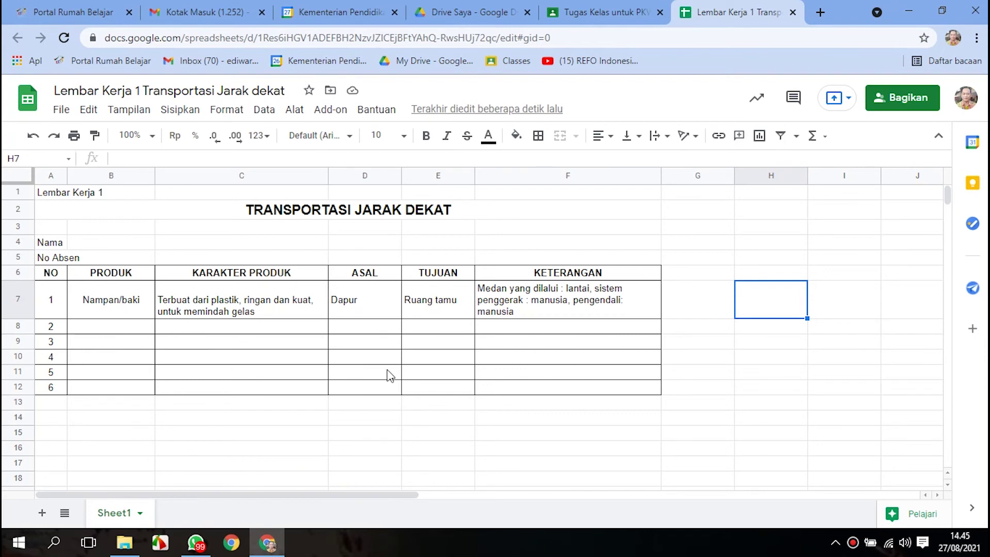
{"action": "left_click", "coordinate": [487, 404]}
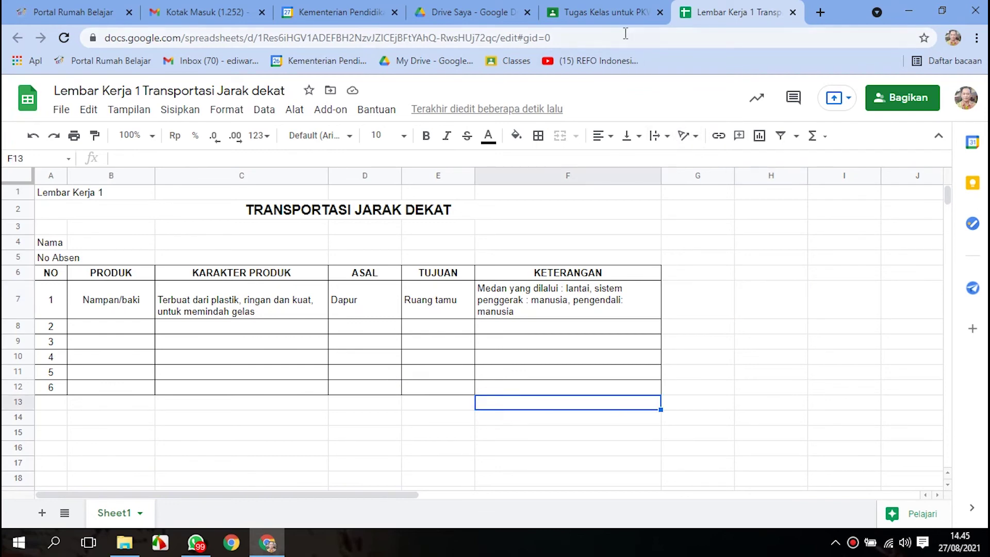
Switch to the Classroom assignment and set the attached spreadsheet's sharing option to "Buat salinan untuk setiap siswa".
{"action": "left_click", "coordinate": [593, 12]}
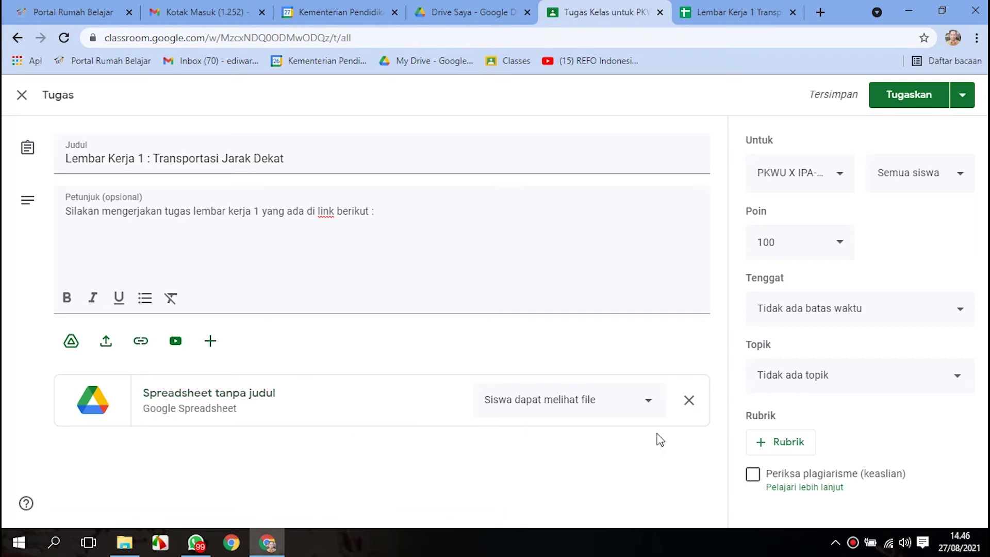
{"action": "left_click", "coordinate": [649, 403]}
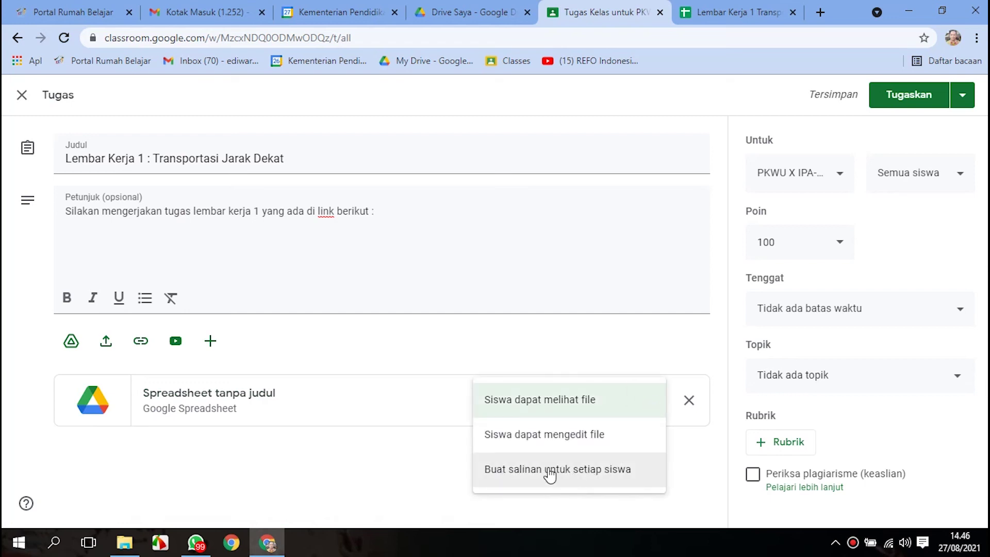
{"action": "left_click", "coordinate": [573, 468]}
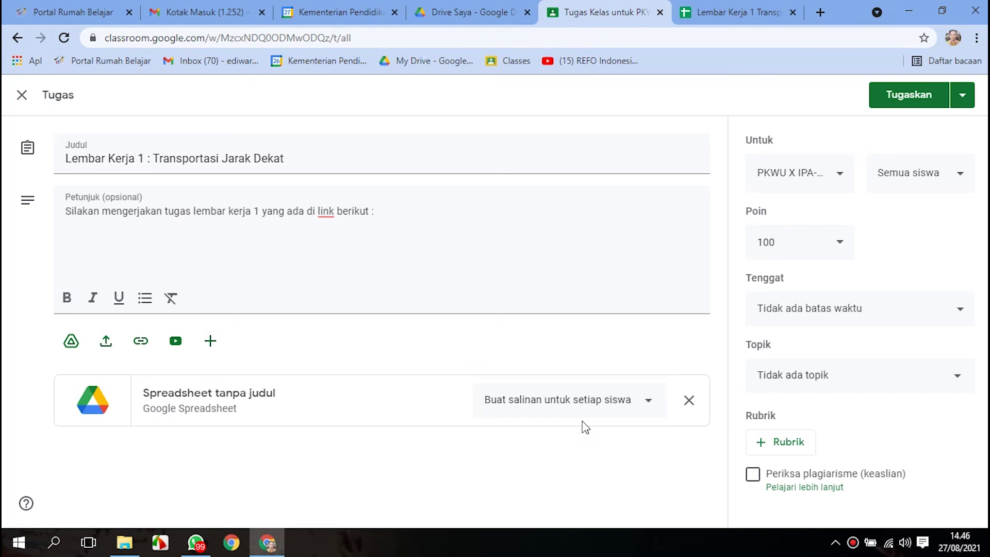
Set the assignment's deadline to 27 Agu 2021 at 13.30.
{"action": "left_click", "coordinate": [570, 432]}
{"action": "left_click", "coordinate": [815, 311]}
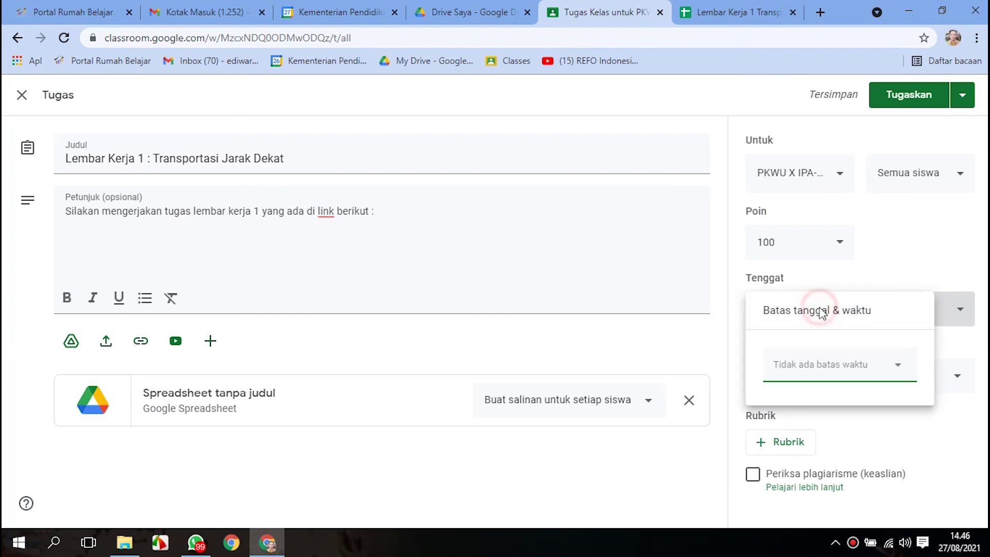
{"action": "left_click", "coordinate": [814, 365]}
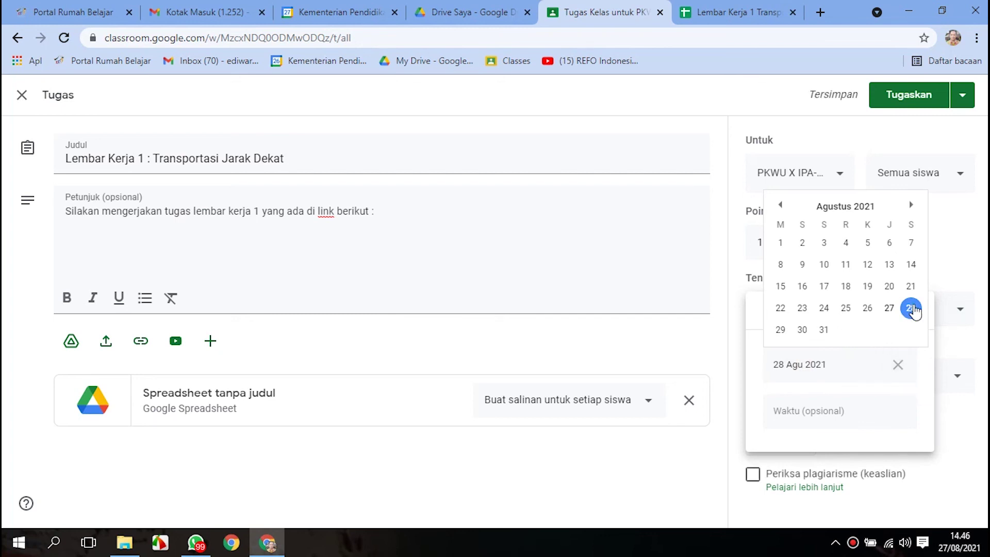
{"action": "left_click", "coordinate": [888, 308]}
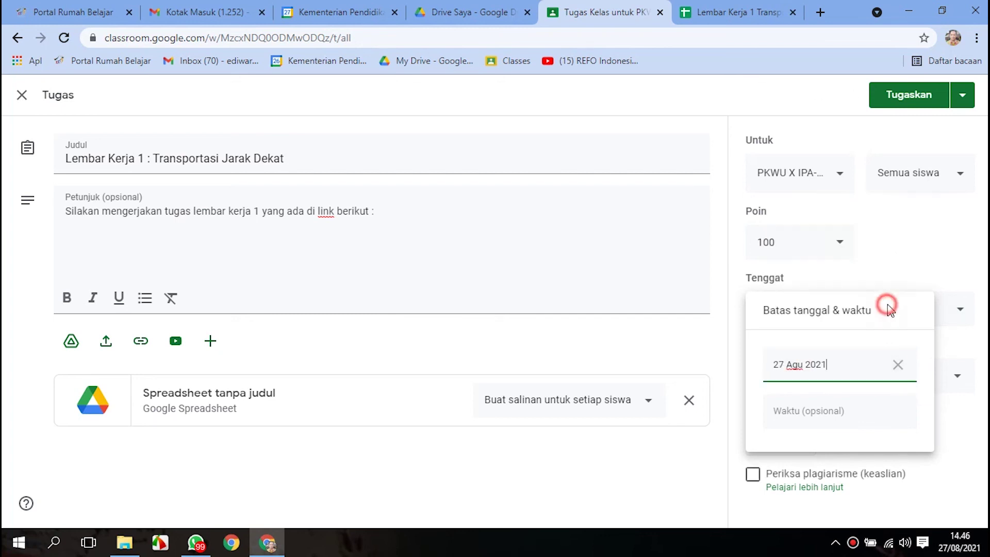
{"action": "left_click", "coordinate": [796, 410]}
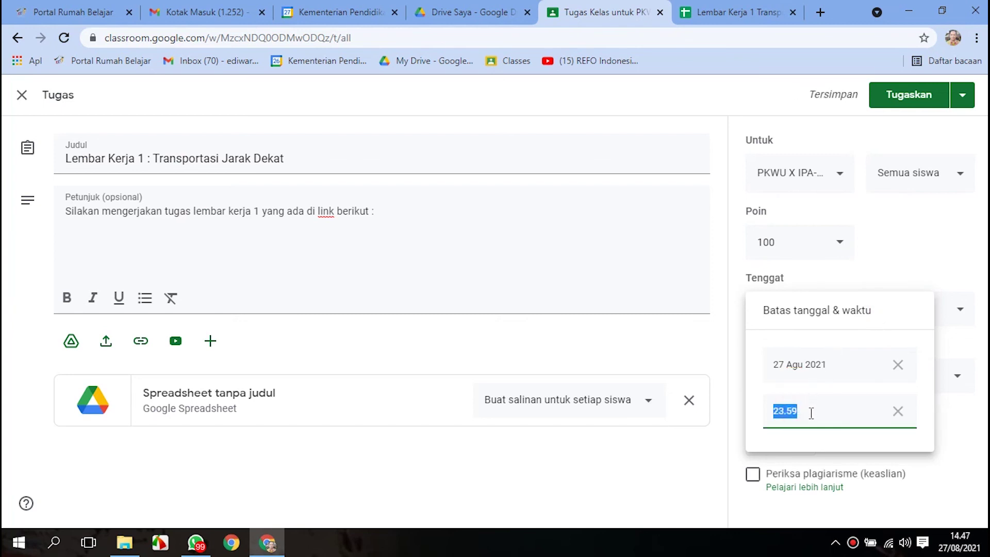
{"action": "type", "text": "13.30 pm"}
{"action": "left_click", "coordinate": [926, 246]}
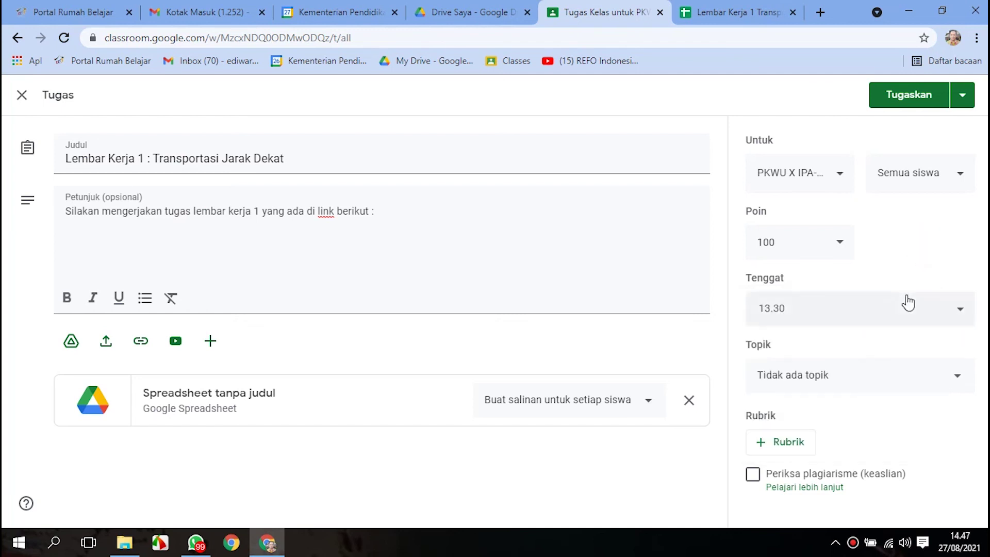
File the assignment under the topic TUGAS and assign it to the class.
{"action": "left_click", "coordinate": [804, 374]}
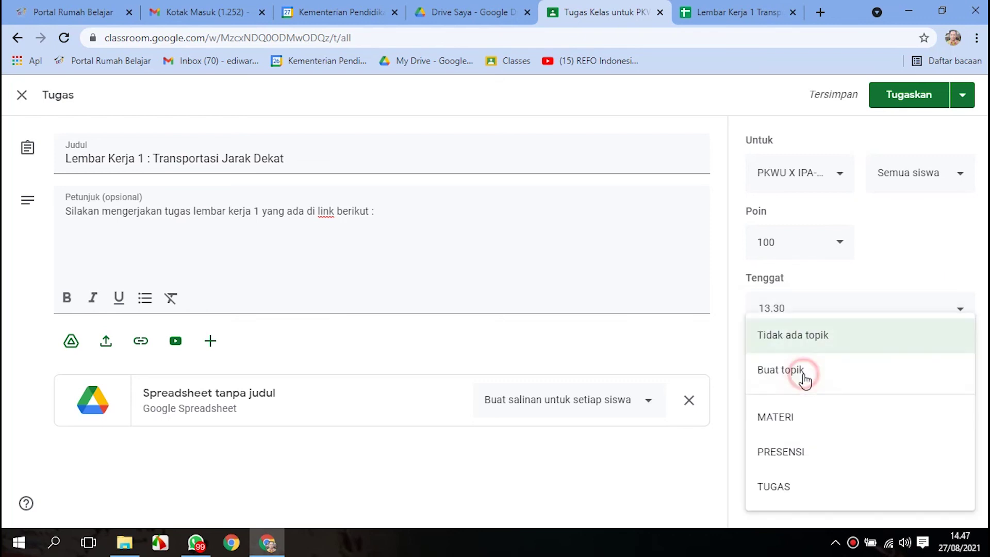
{"action": "left_click", "coordinate": [776, 486]}
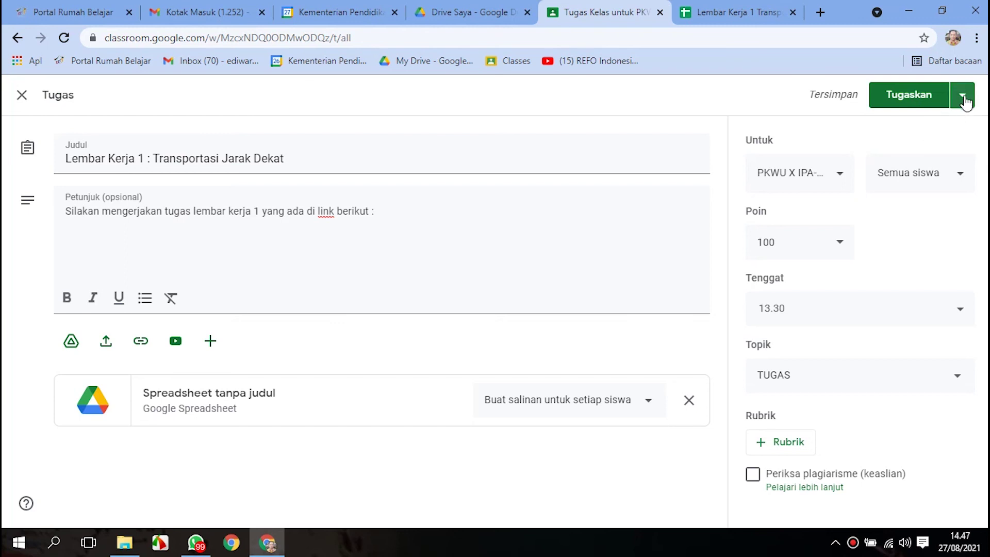
{"action": "left_click", "coordinate": [907, 96]}
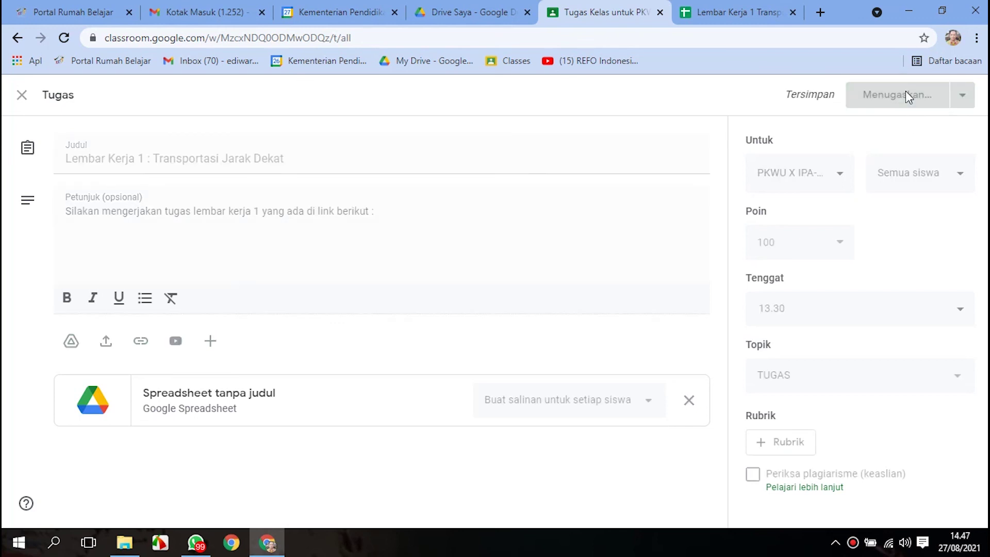